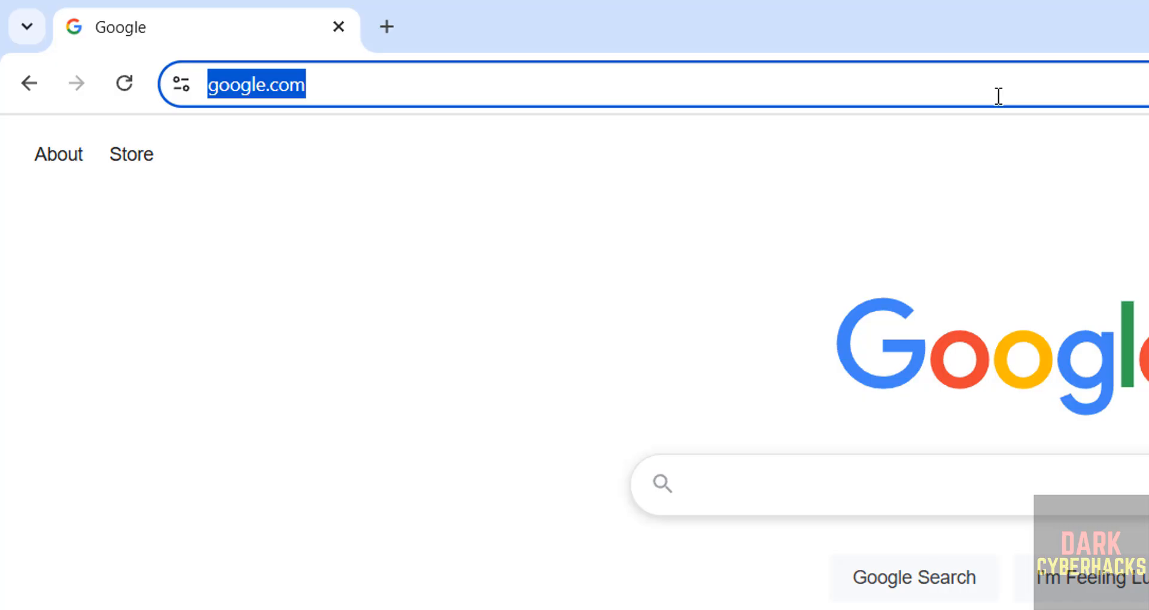
- Load ubuntu.com and navigate to the Get Ubuntu Server download page
{"action": "type", "text": "ubuntu.com"}
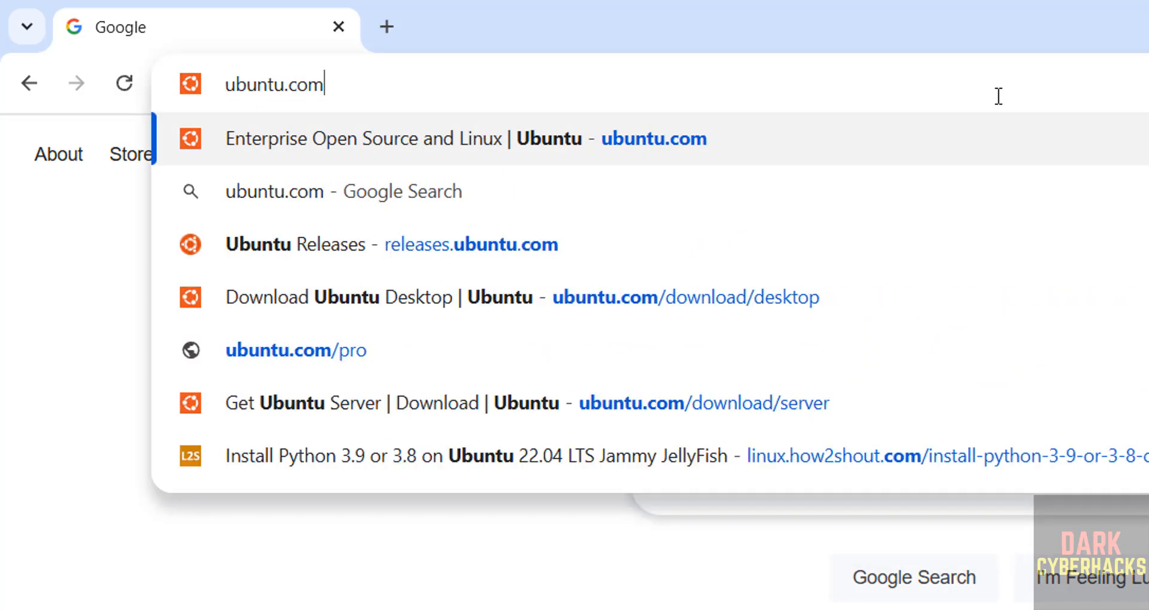
{"action": "key", "text": "Return"}
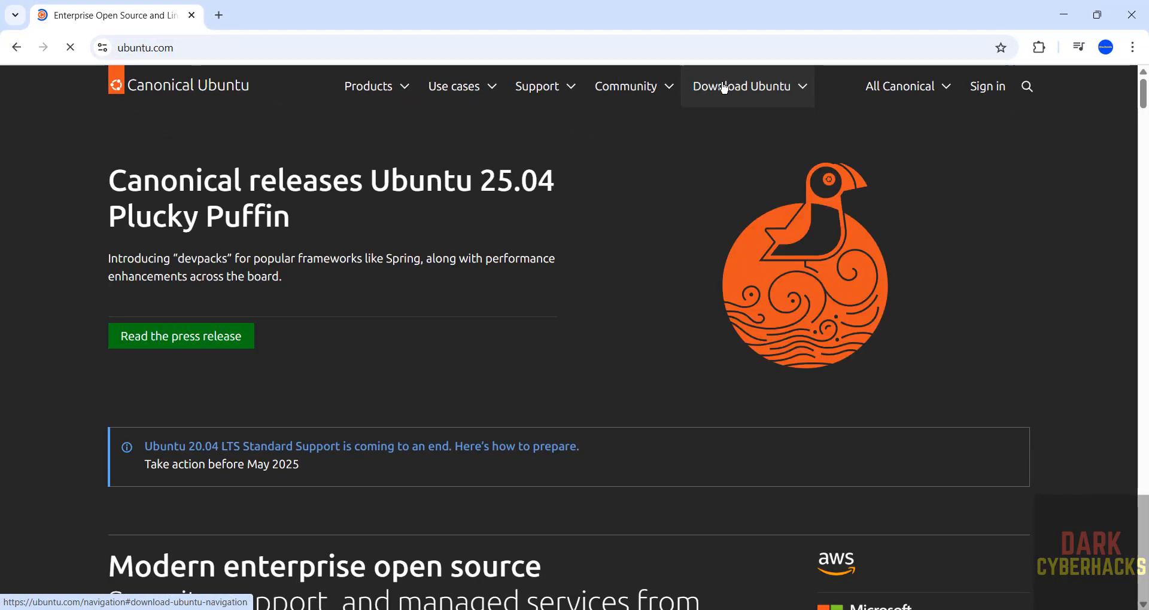
{"action": "left_click", "coordinate": [724, 87]}
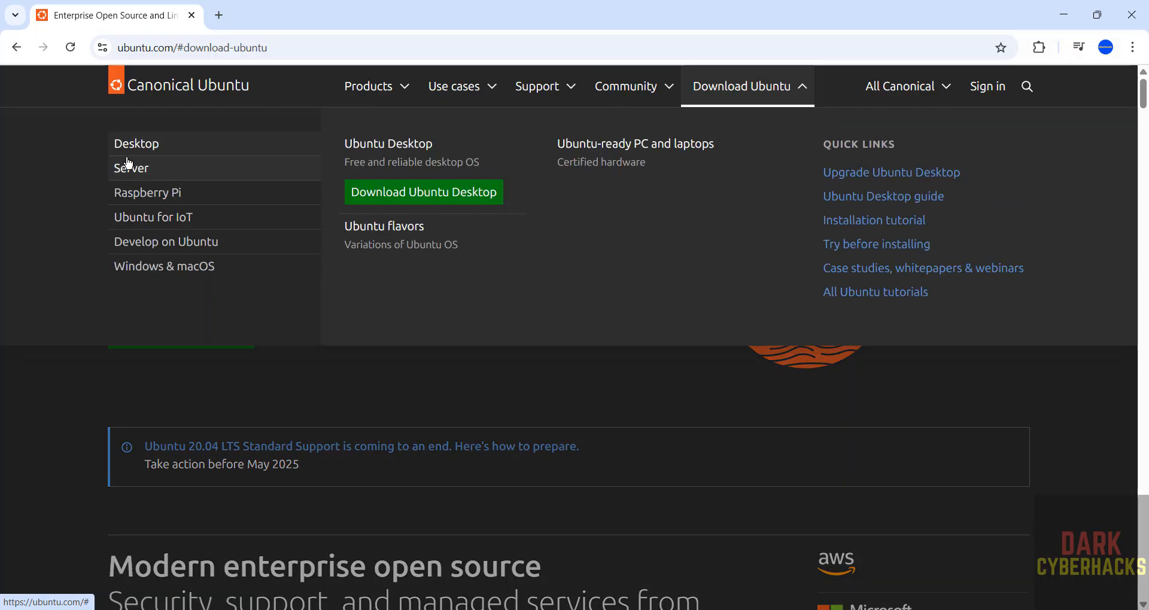
{"action": "left_click", "coordinate": [129, 166]}
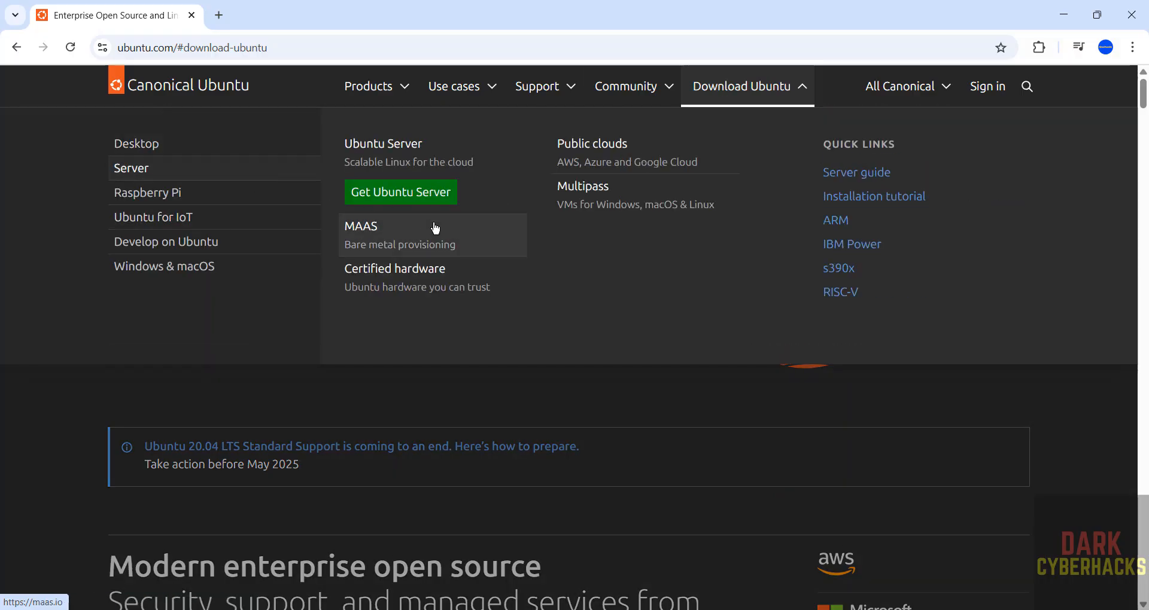
{"action": "left_click", "coordinate": [417, 194]}
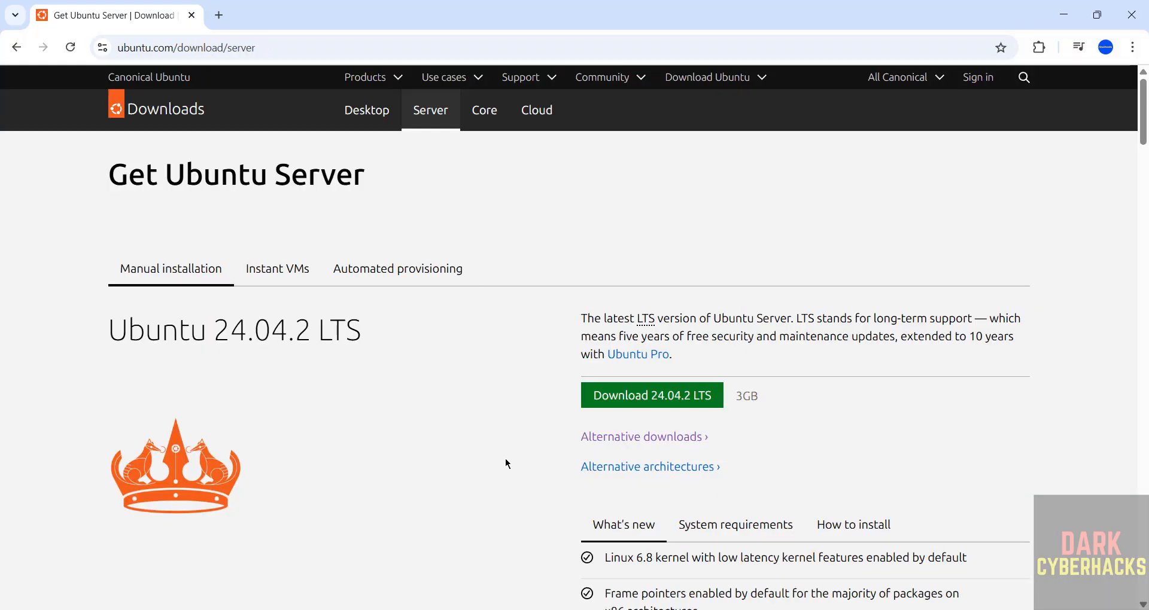
- Start the Ubuntu Server 25.04 download, reaching its thank-you page
{"action": "scroll", "coordinate": [505, 459], "scroll_direction": "down", "scroll_amount": 5}
{"action": "scroll", "coordinate": [505, 459], "scroll_direction": "down", "scroll_amount": 6}
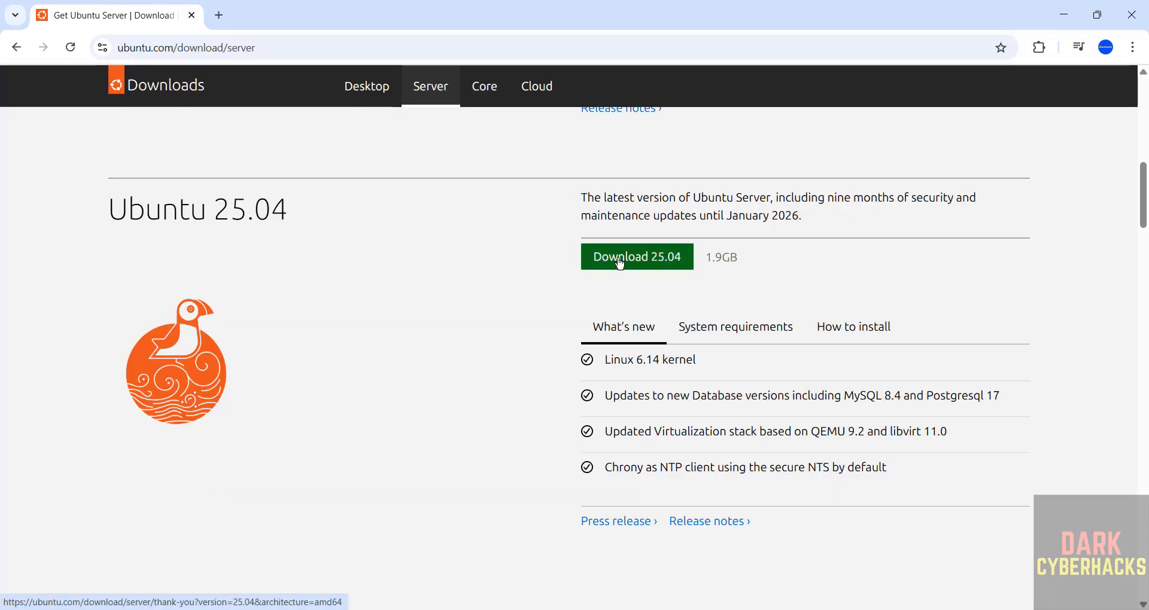
{"action": "left_click", "coordinate": [619, 263]}
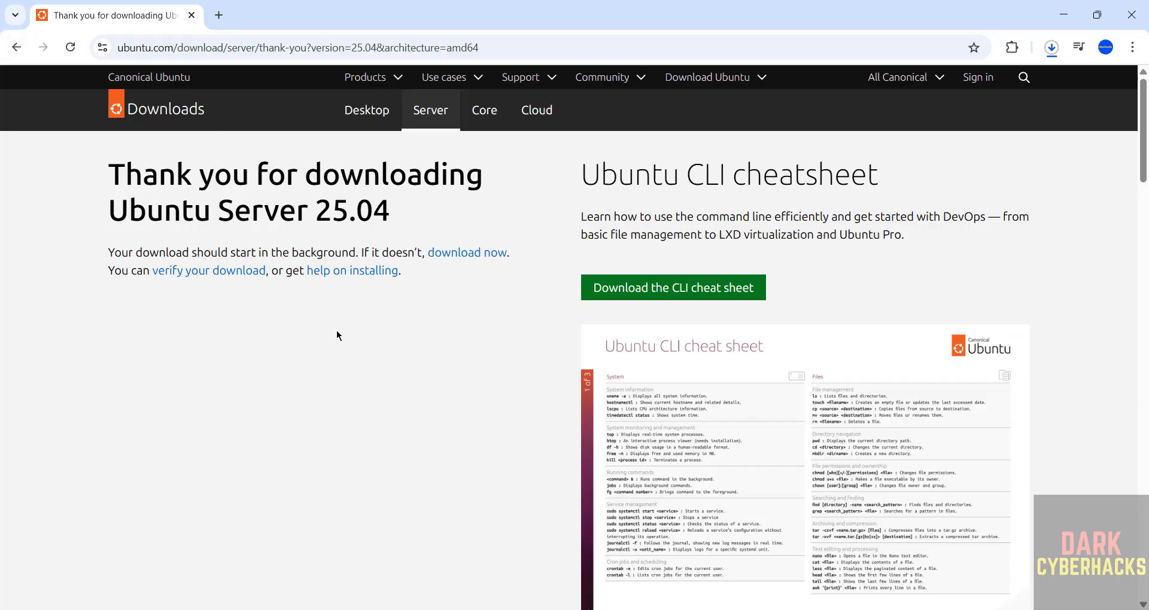
- Cancel the duplicate ubuntu-25.04 ISO download, remove it from Chrome's history, and bring up Start
{"action": "key", "text": "ctrl+j"}
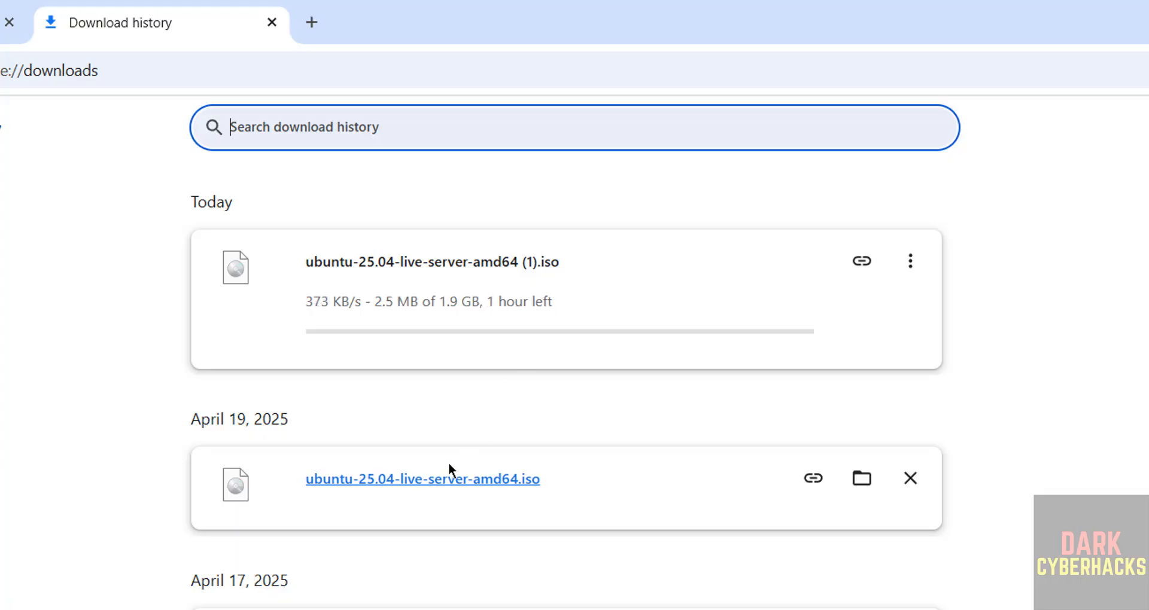
{"action": "left_click", "coordinate": [912, 265]}
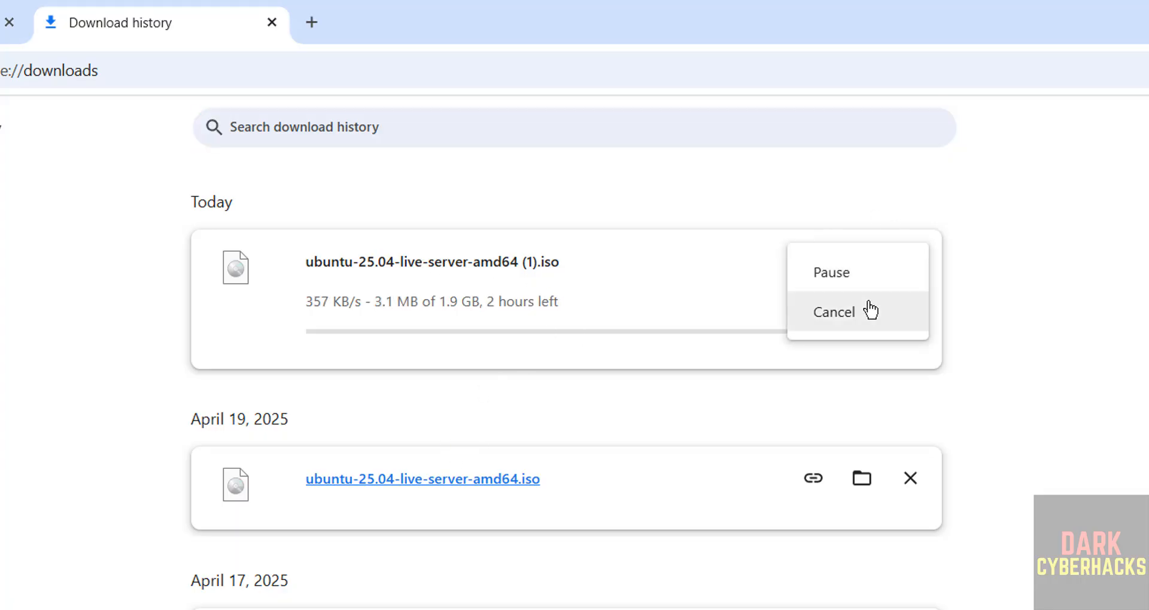
{"action": "left_click", "coordinate": [845, 326]}
{"action": "left_click", "coordinate": [910, 263]}
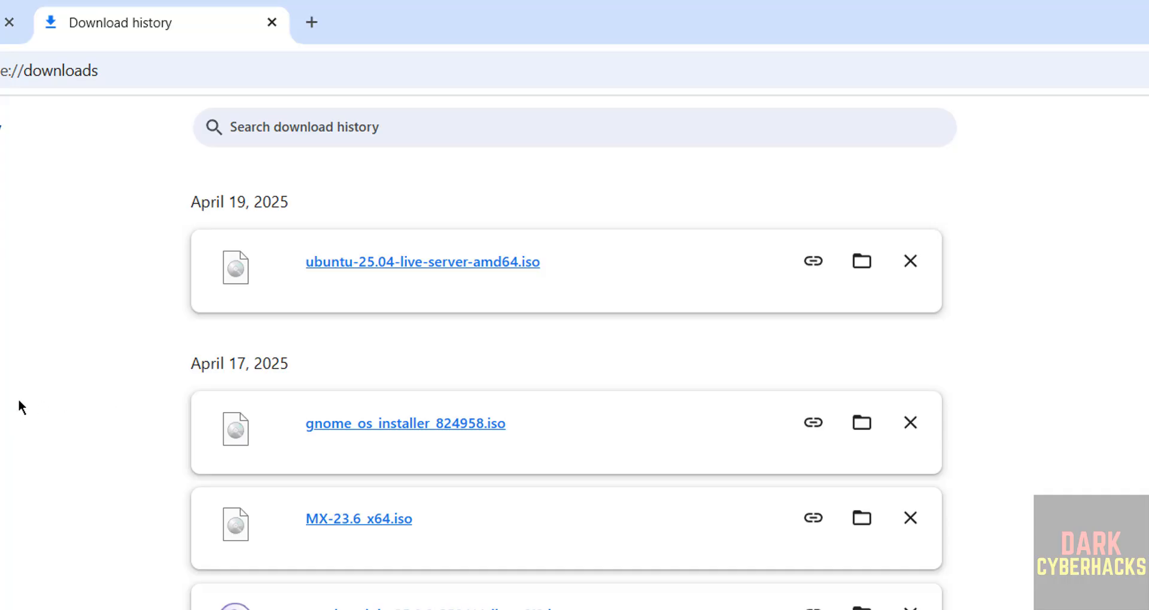
{"action": "left_click_drag", "start_coordinate": [19, 401], "coordinate": [466, 338]}
{"action": "key", "text": "super"}
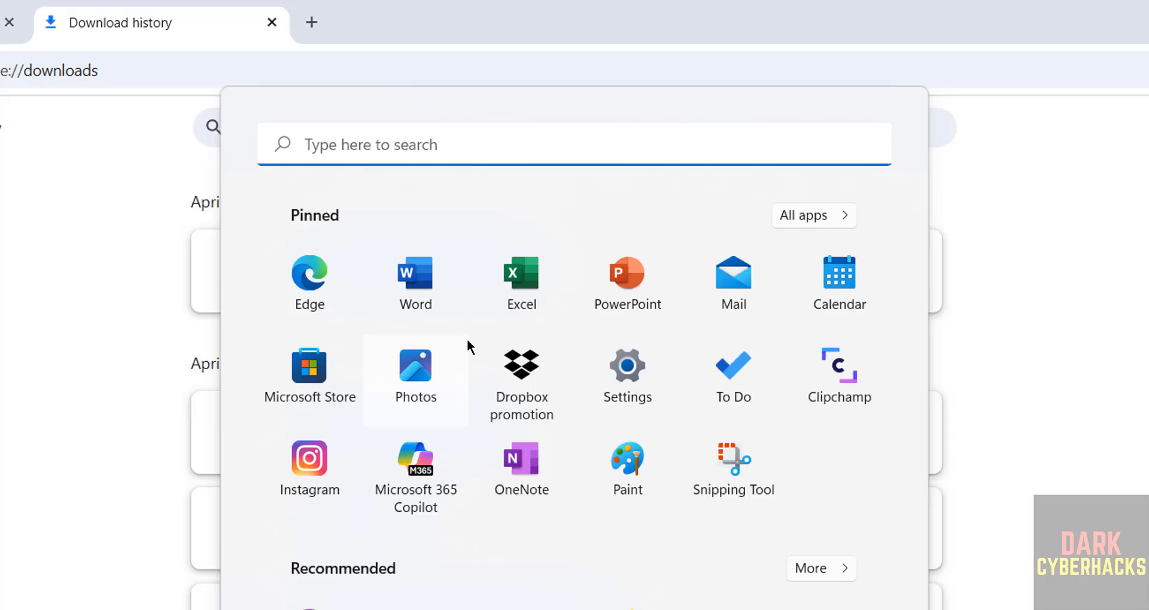
- Search Start for 'virtua', launch Oracle VirtualBox, and show its Machine menu
{"action": "type", "text": "virtua"}
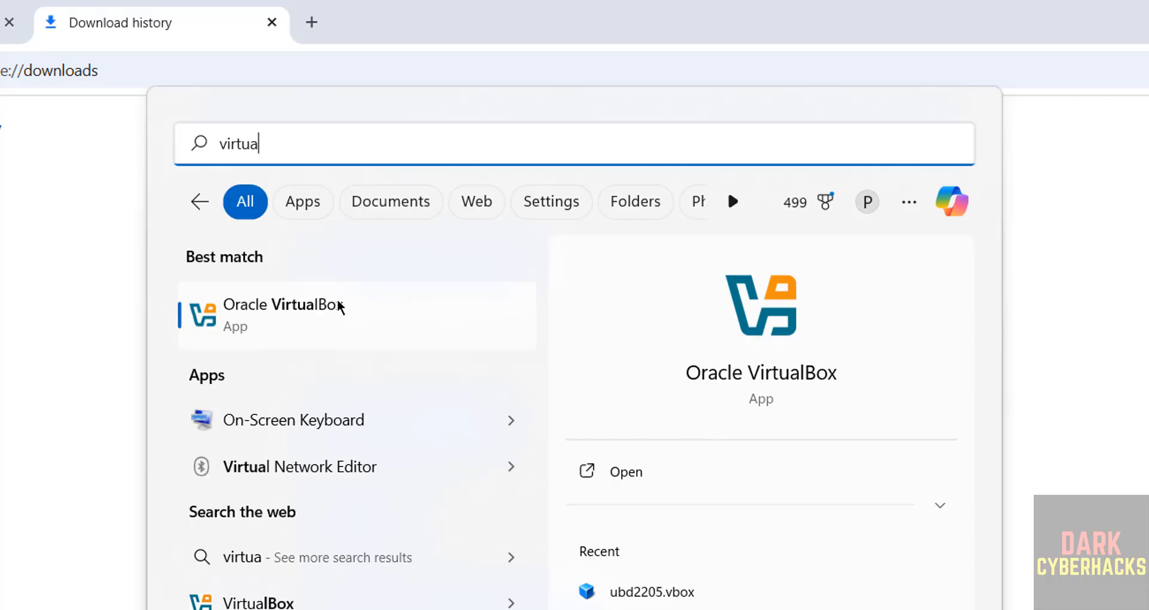
{"action": "left_click", "coordinate": [339, 301]}
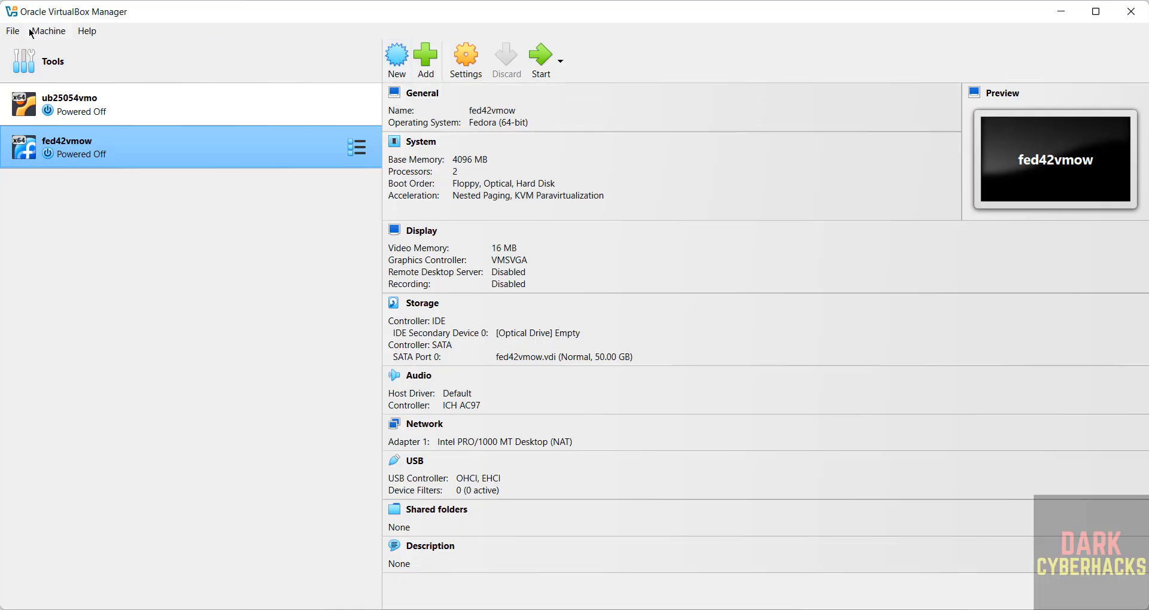
{"action": "left_click", "coordinate": [46, 30]}
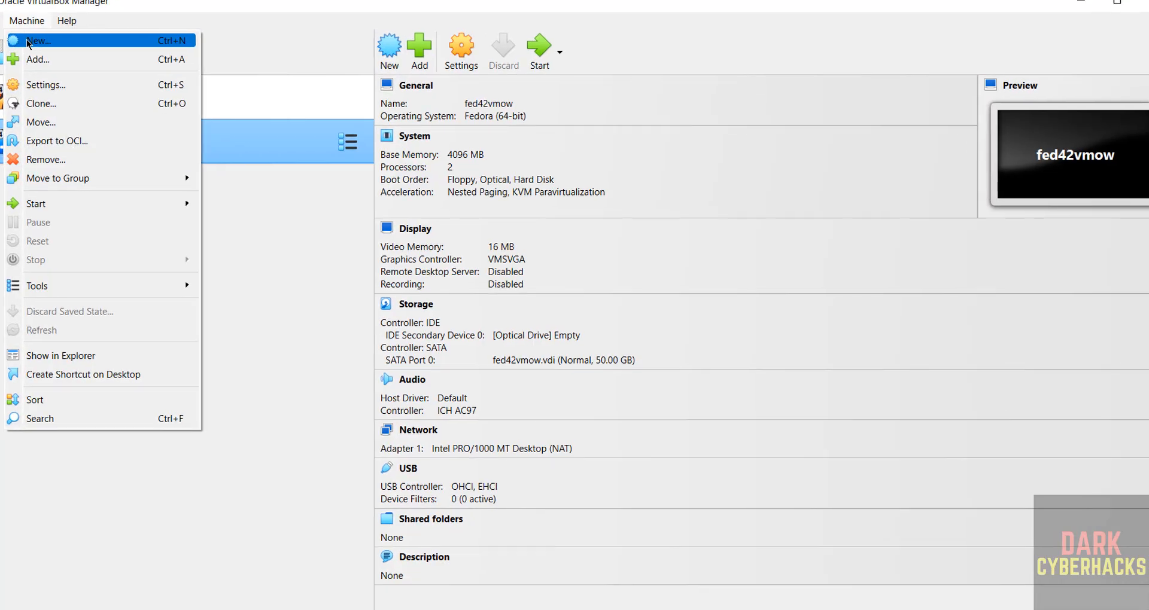
- Create a new virtual machine named ubs2504vmo, detected as Linux Ubuntu (64-bit)
{"action": "left_click", "coordinate": [51, 51]}
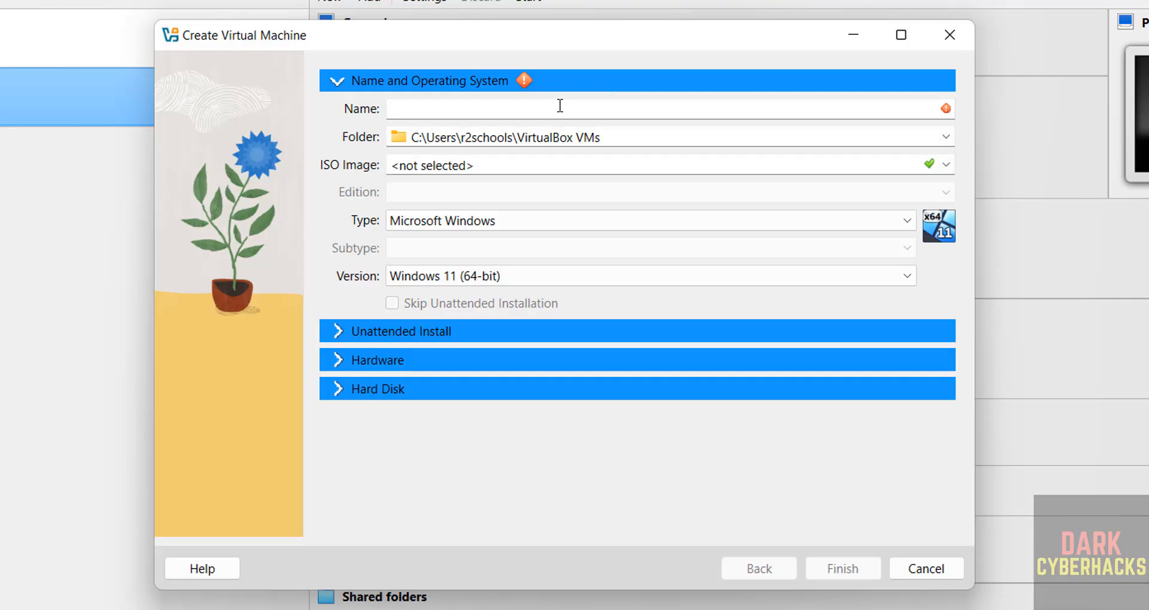
{"action": "type", "text": "ub2504"}
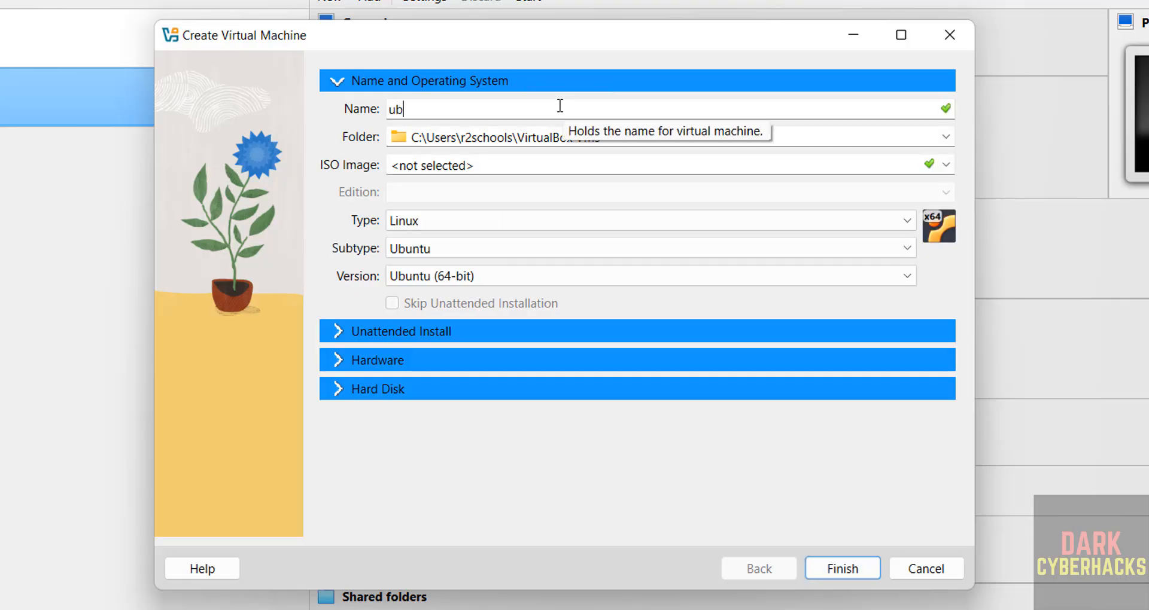
{"action": "key", "text": "Left"}
{"action": "key", "text": "Left"}
{"action": "key", "text": "Left"}
{"action": "key", "text": "Left"}
{"action": "type", "text": "s"}
{"action": "key", "text": "End"}
{"action": "type", "text": "vmo"}
{"action": "key", "text": "ctrl+a"}
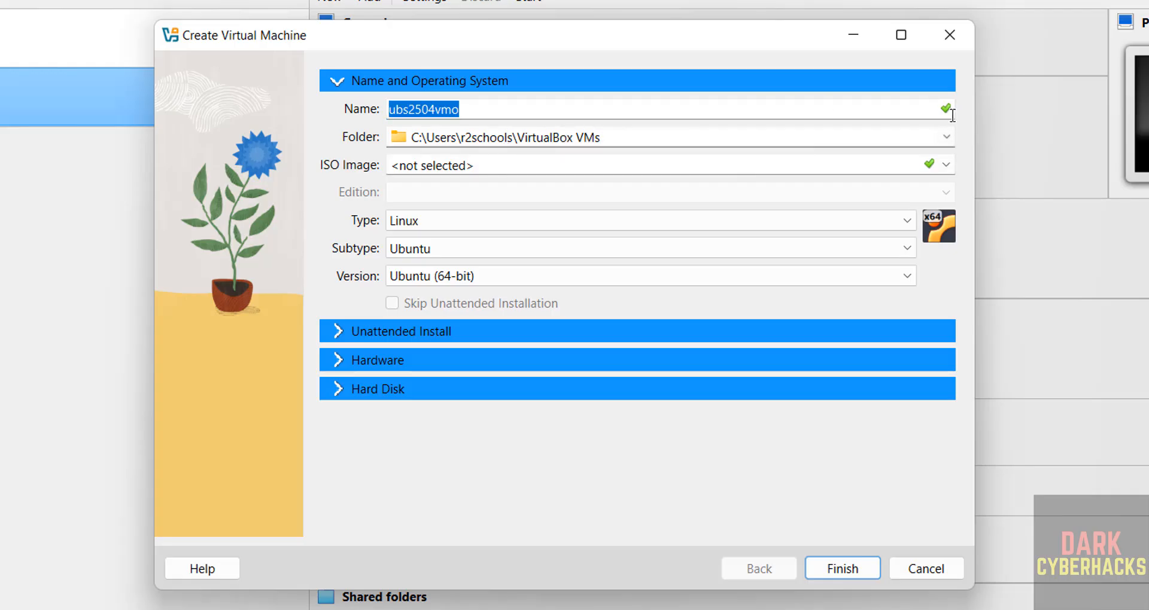
{"action": "left_click", "coordinate": [946, 138]}
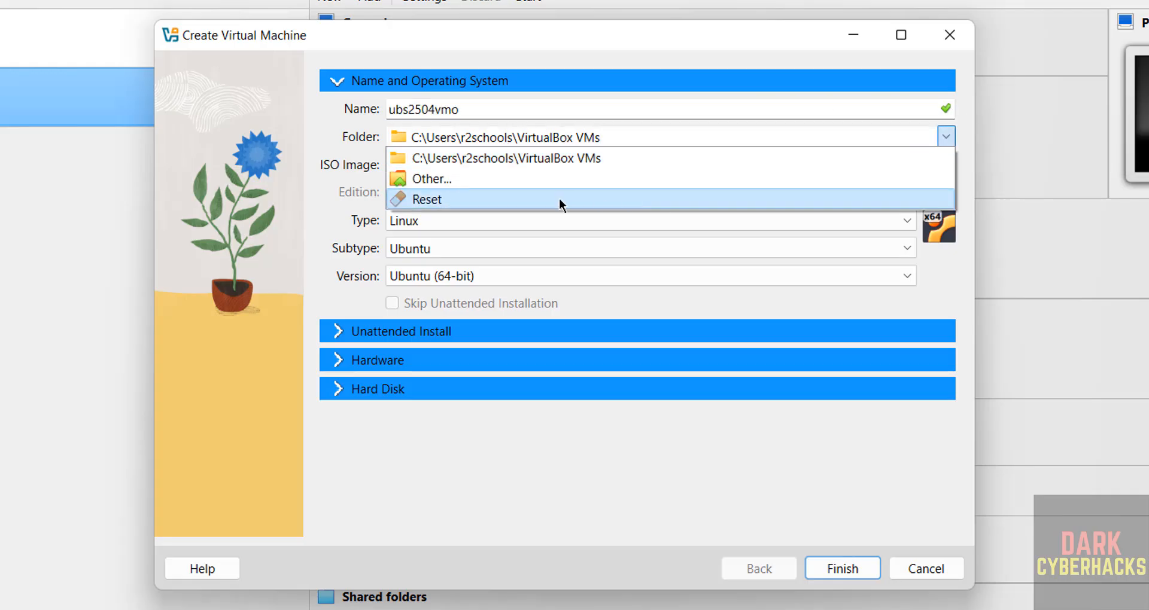
- Create a ubs2504vmo folder under E:\VMS and select it as the machine folder
{"action": "left_click", "coordinate": [562, 180]}
{"action": "left_click", "coordinate": [257, 238]}
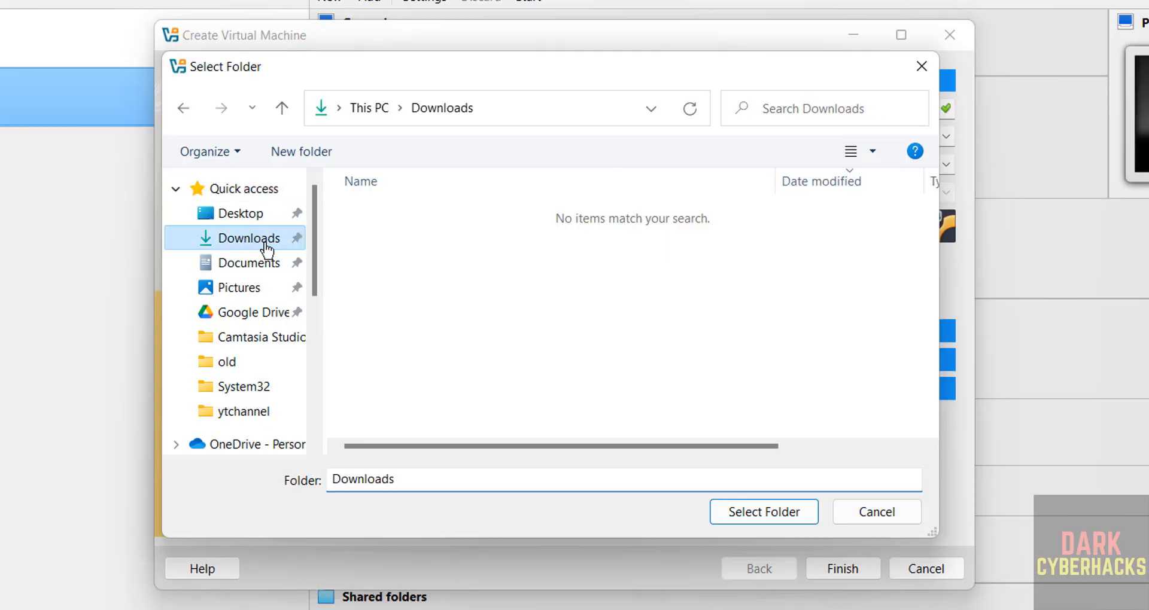
{"action": "scroll", "coordinate": [314, 324], "scroll_direction": "down", "scroll_amount": 4}
{"action": "scroll", "coordinate": [314, 325], "scroll_direction": "down", "scroll_amount": 3}
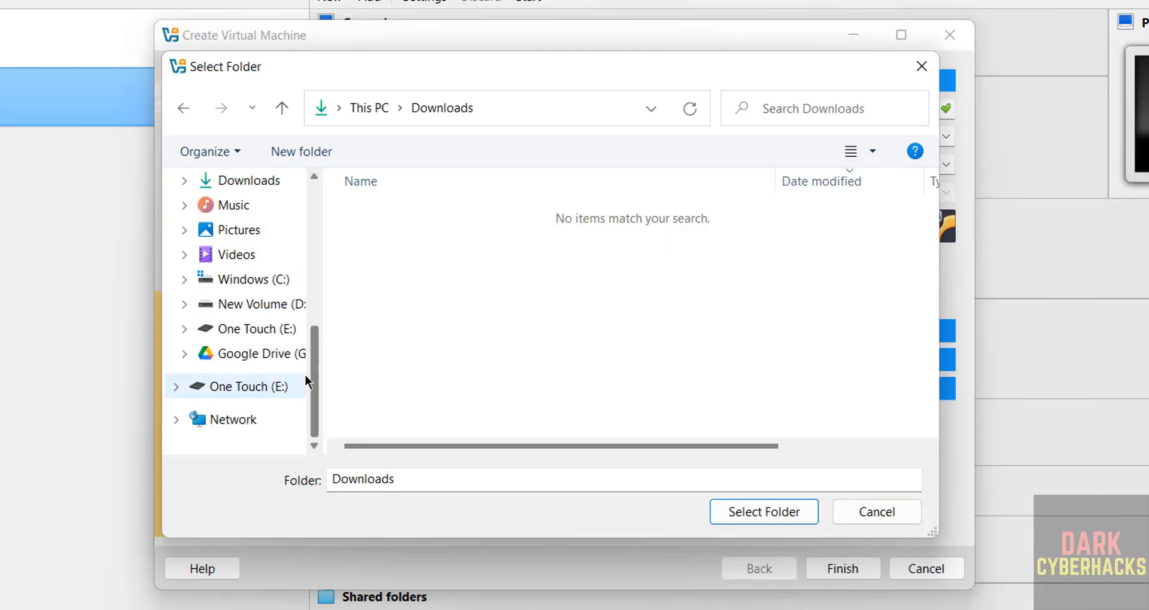
{"action": "left_click", "coordinate": [263, 329]}
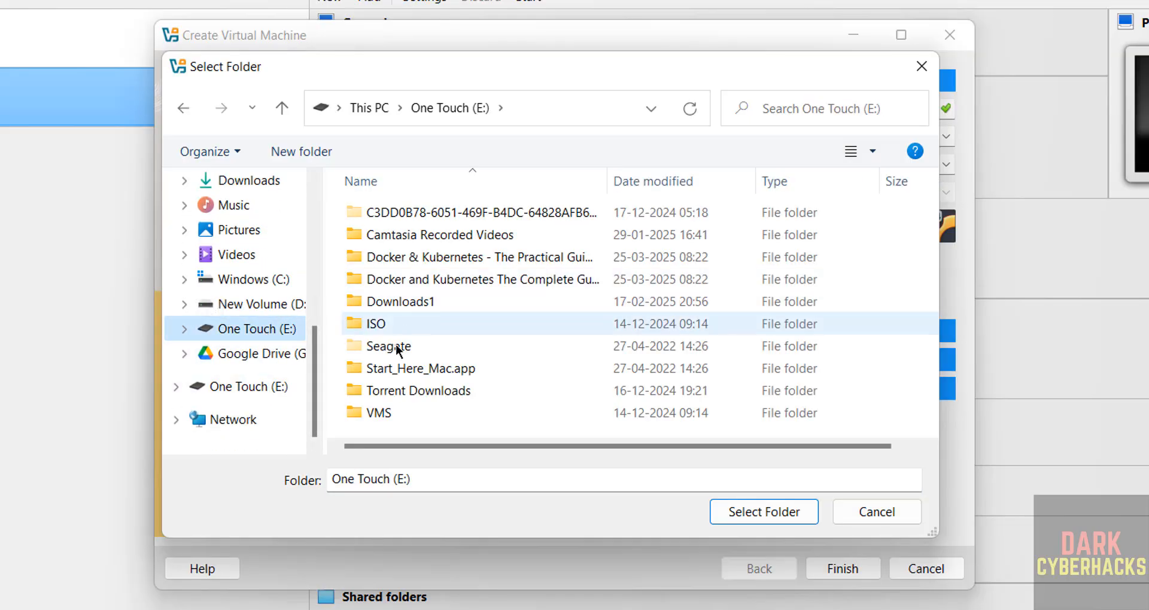
{"action": "double_click", "coordinate": [385, 419]}
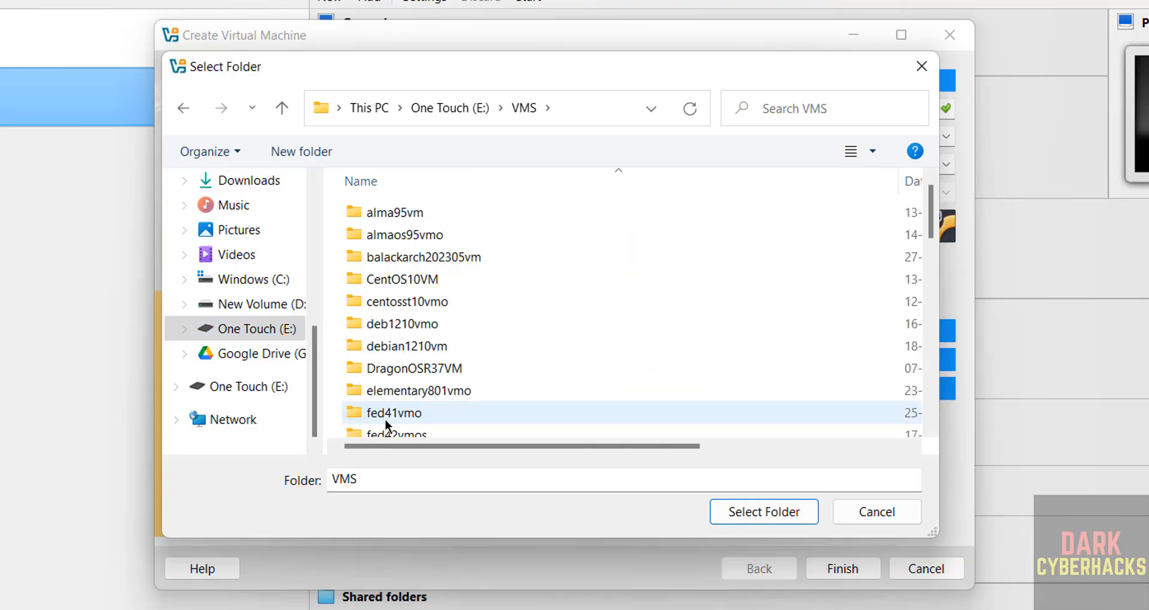
{"action": "left_click", "coordinate": [287, 148]}
{"action": "type", "text": "ubs2504vmo"}
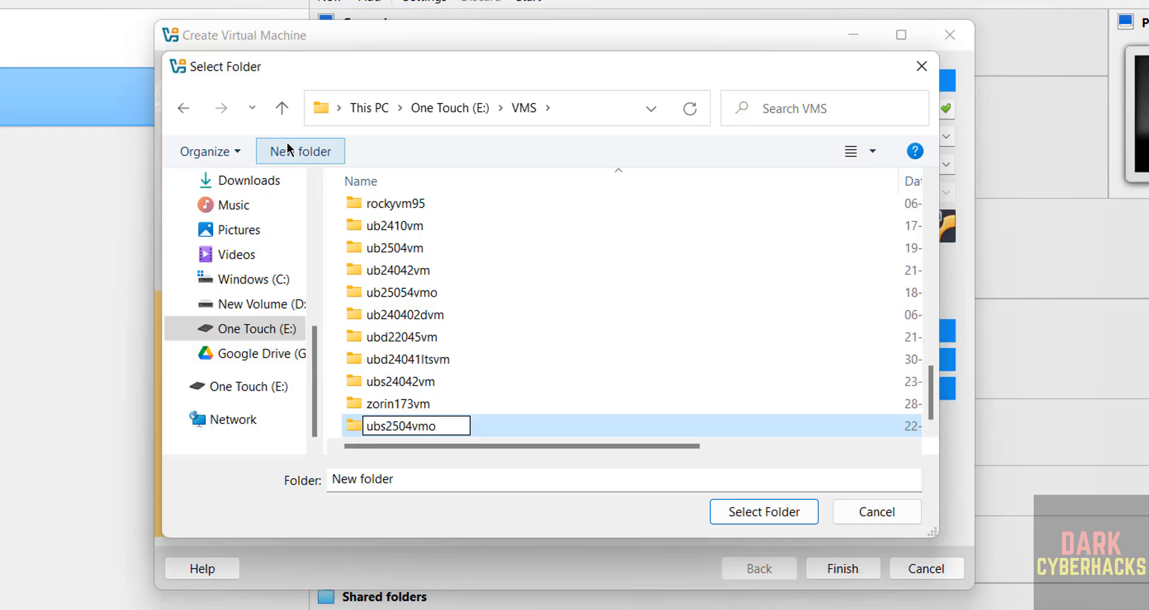
{"action": "key", "text": "Return"}
{"action": "left_click", "coordinate": [764, 513]}
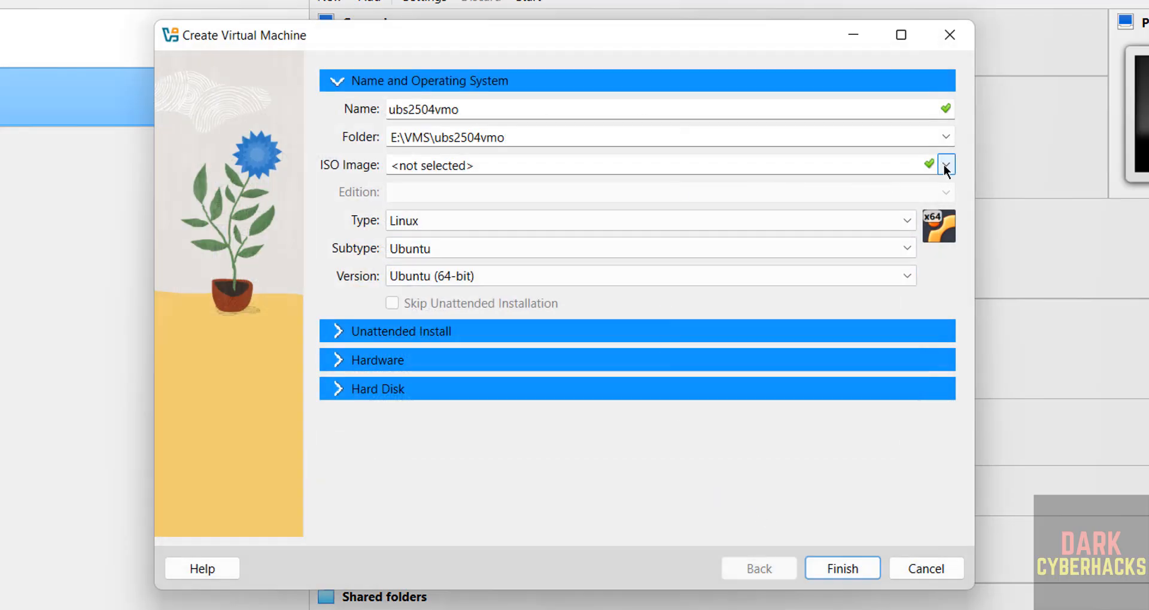
- Attach ubuntu-25.04-live-server-amd64.iso from Downloads as the machine's ISO image
{"action": "left_click", "coordinate": [944, 164]}
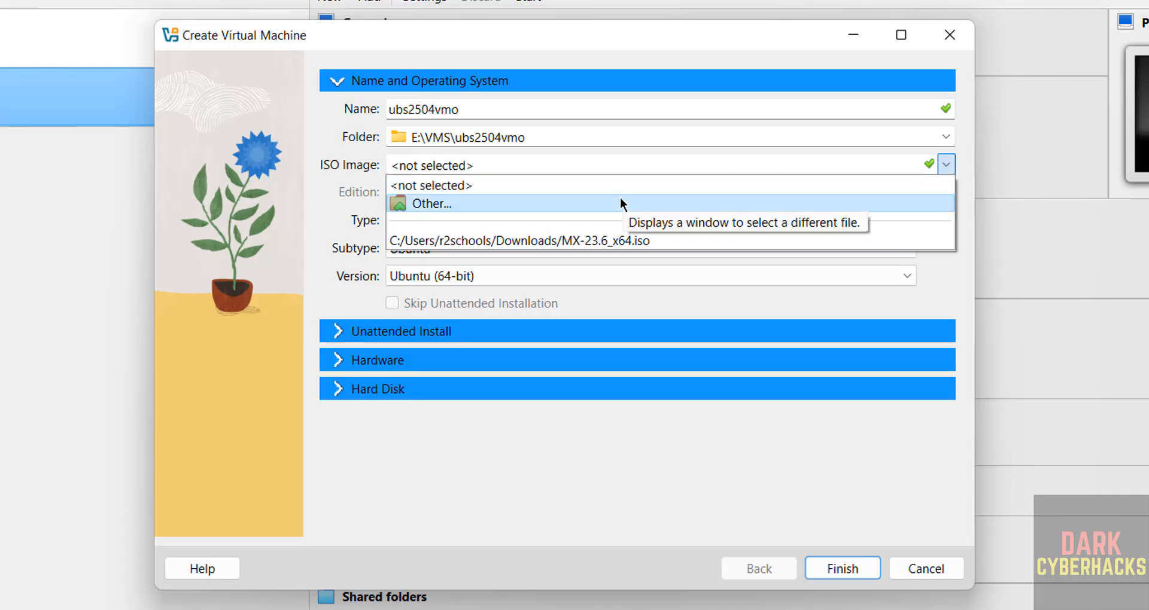
{"action": "left_click", "coordinate": [620, 198]}
{"action": "left_click", "coordinate": [465, 239]}
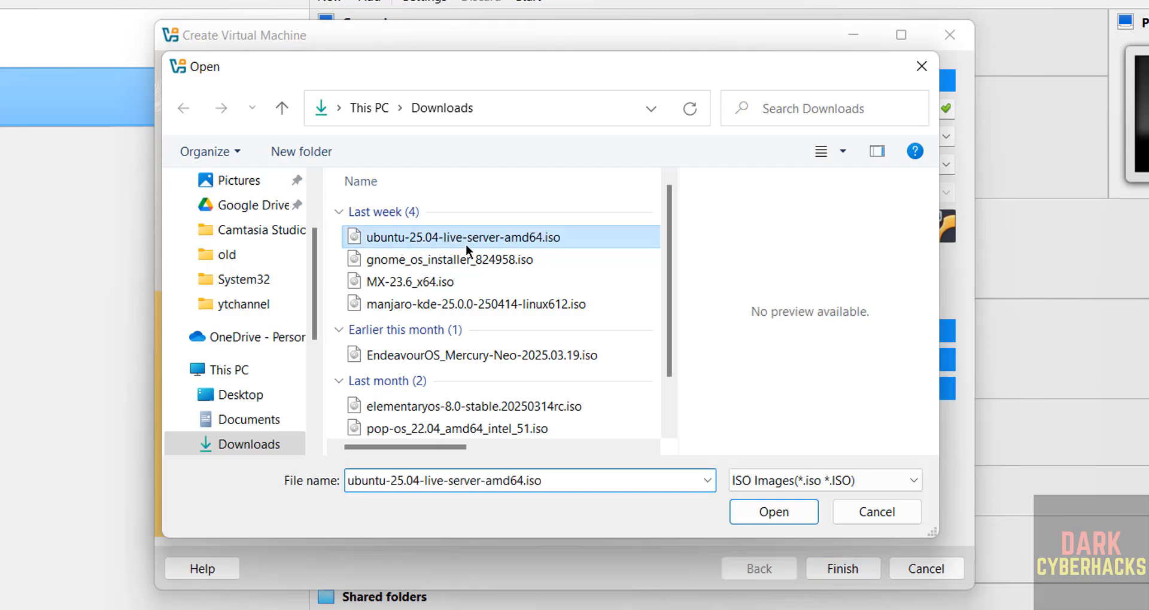
{"action": "left_click", "coordinate": [774, 512]}
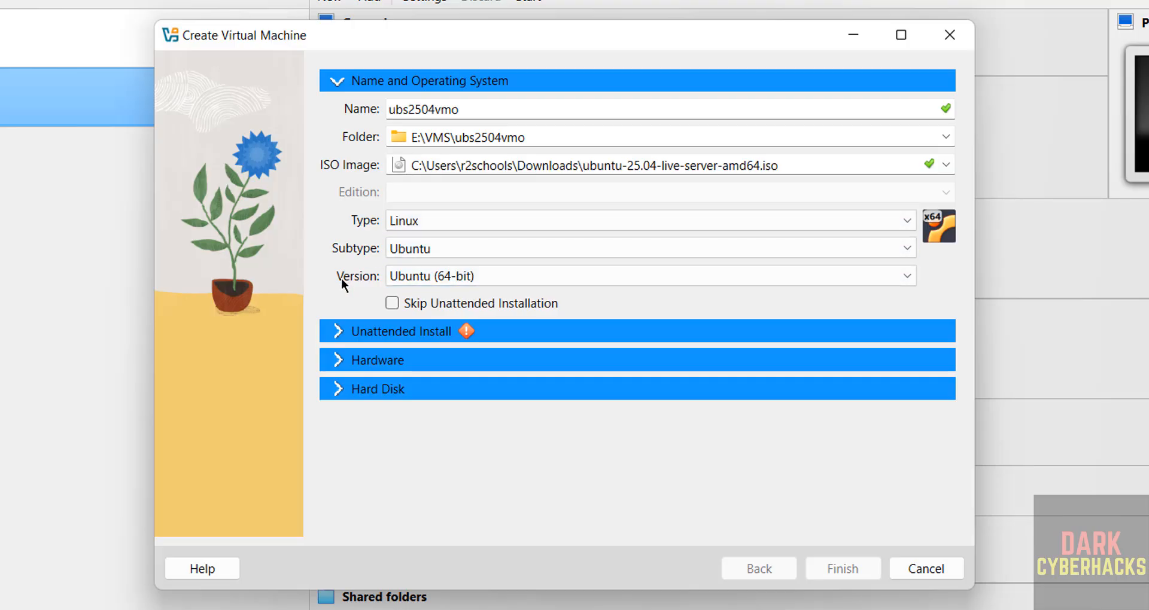
- Skip unattended installation and give the machine 4096 MB base memory and 2 processors
{"action": "left_click", "coordinate": [391, 306]}
{"action": "left_click", "coordinate": [352, 359]}
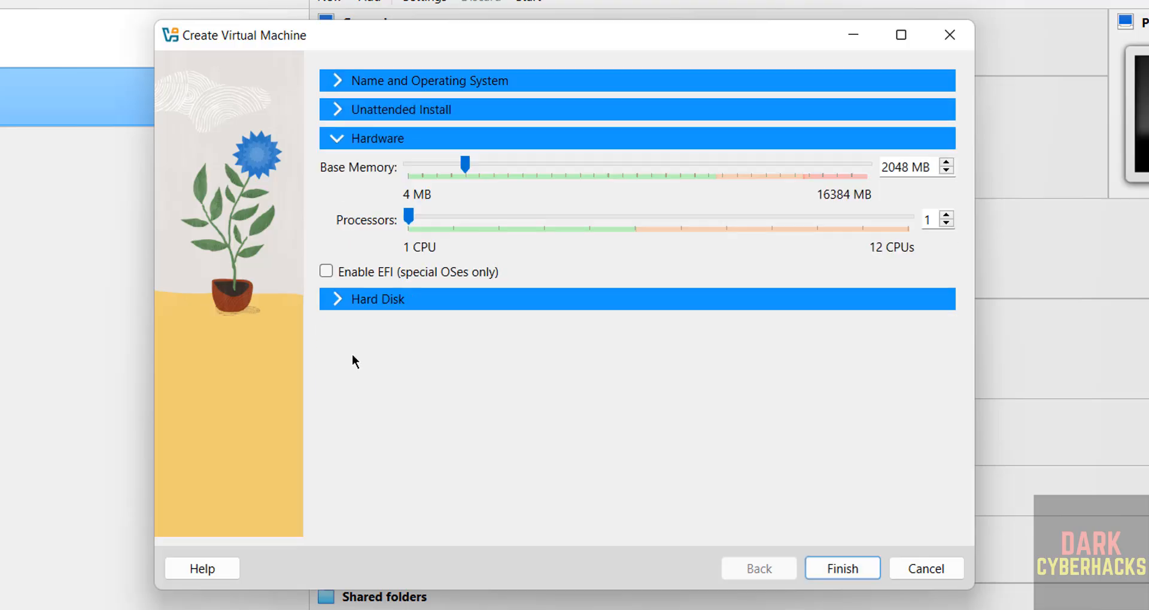
{"action": "double_click", "coordinate": [891, 168]}
{"action": "left_click", "coordinate": [891, 169]}
{"action": "double_click", "coordinate": [895, 169]}
{"action": "type", "text": "4096"}
{"action": "key", "text": "Tab"}
{"action": "type", "text": "2"}
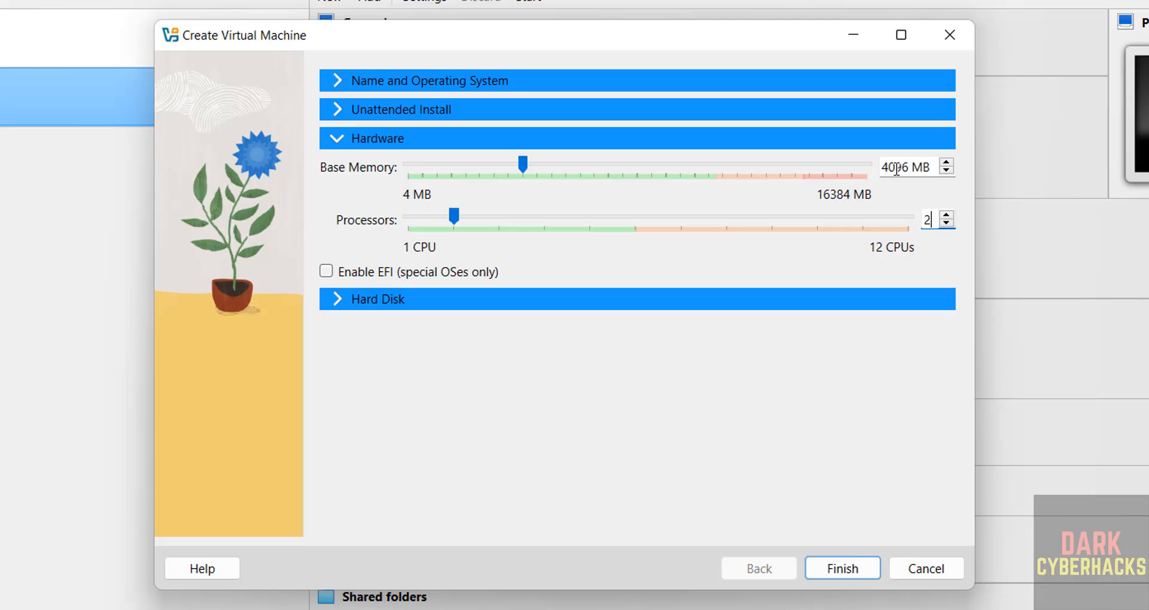
- Set the virtual hard disk to 50 GB and finish creating the machine
{"action": "left_click", "coordinate": [489, 302]}
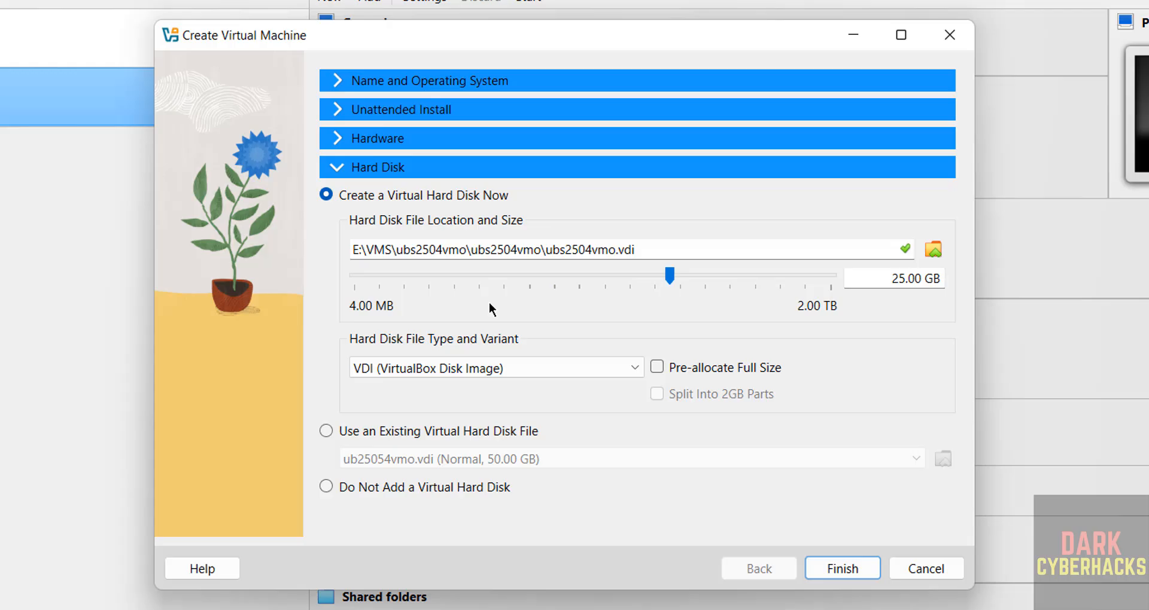
{"action": "double_click", "coordinate": [882, 279]}
{"action": "type", "text": "50"}
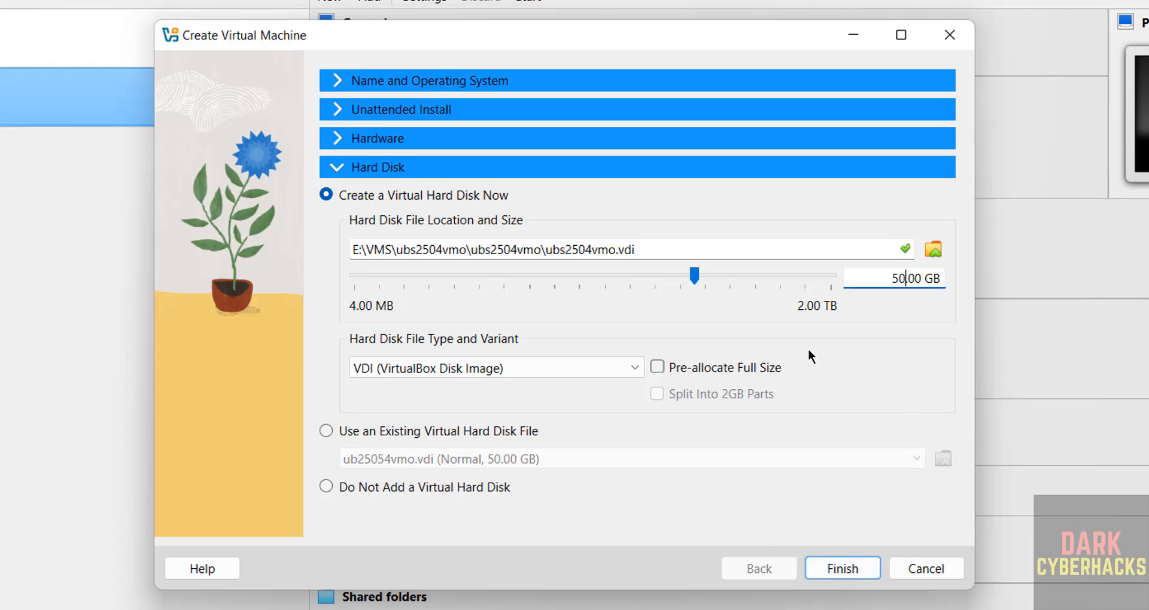
{"action": "left_click", "coordinate": [833, 562]}
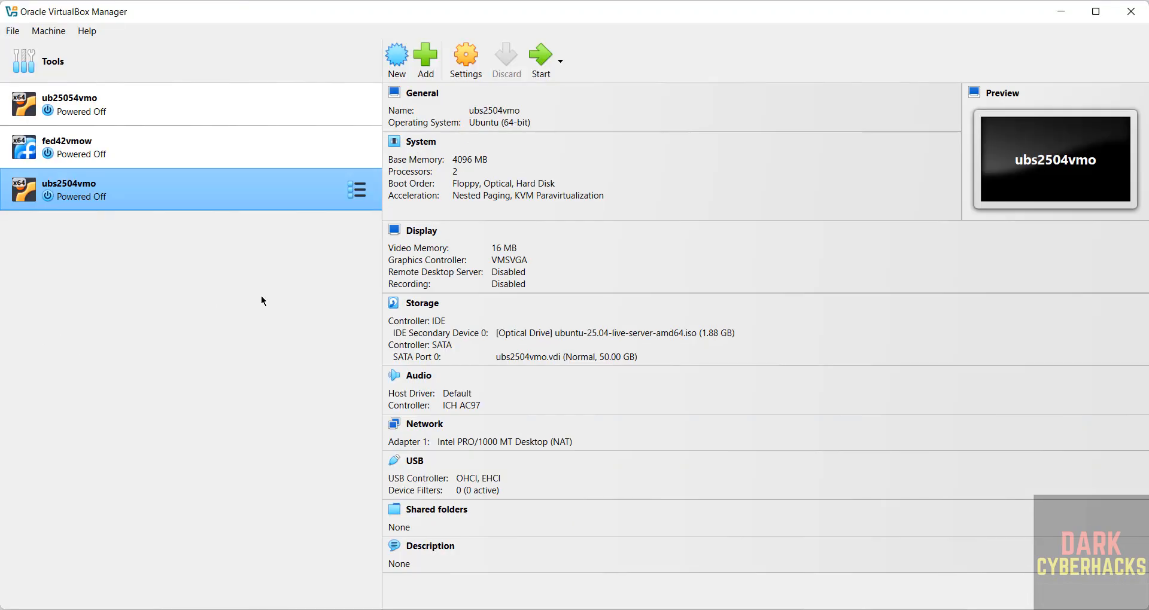
- Start the ubs2504vmo virtual machine so it boots to the GRUB menu
{"action": "right_click", "coordinate": [268, 186]}
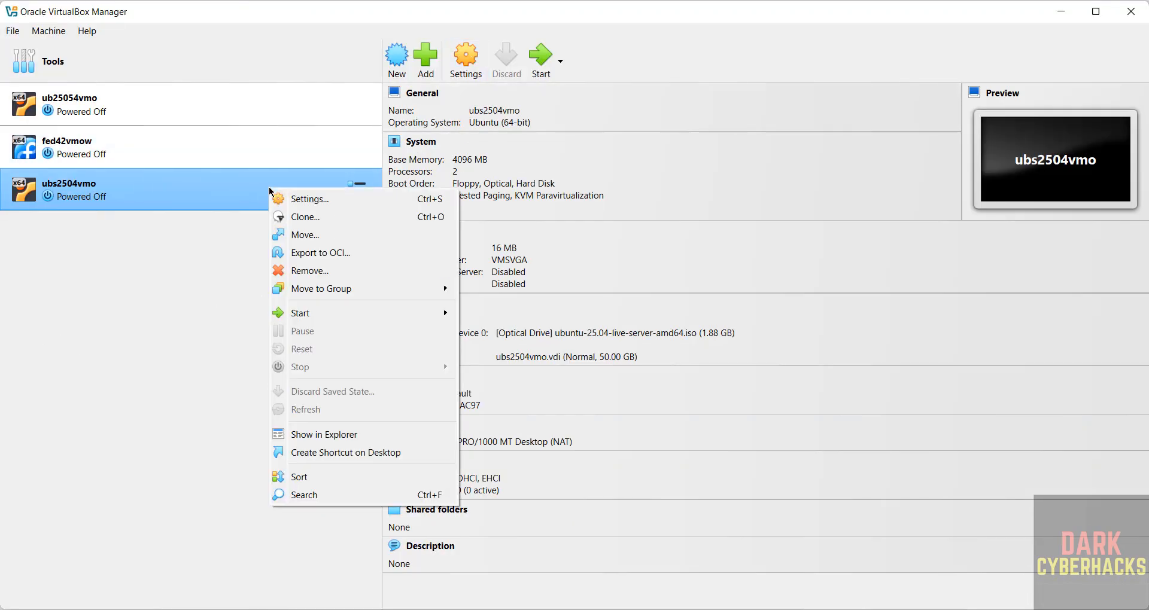
{"action": "left_click", "coordinate": [53, 33]}
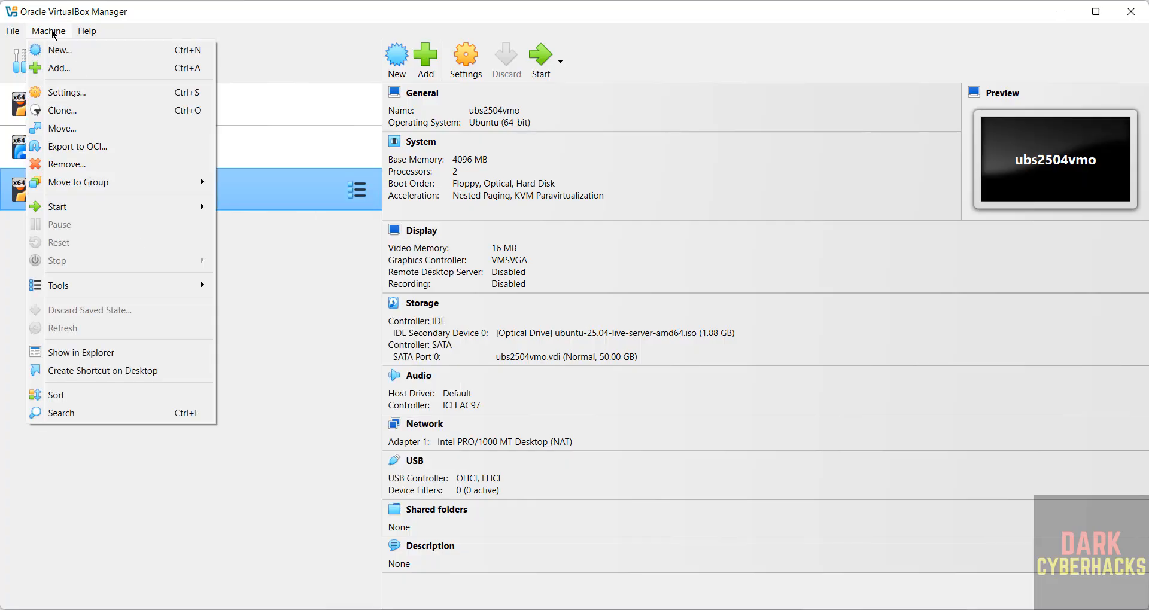
{"action": "left_click", "coordinate": [345, 378]}
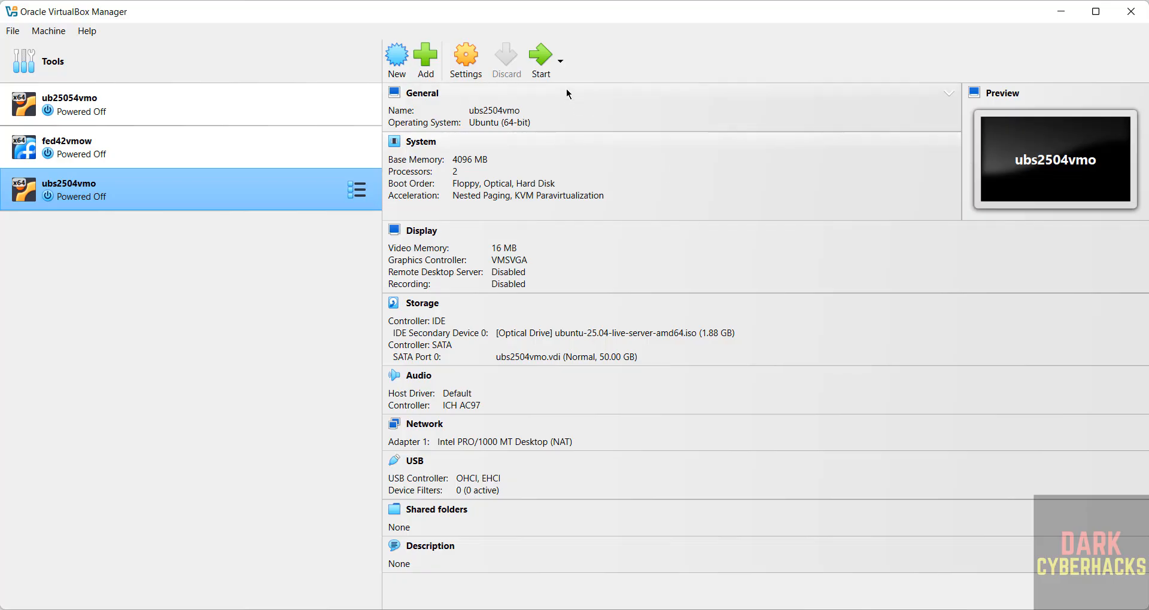
{"action": "left_click", "coordinate": [541, 65]}
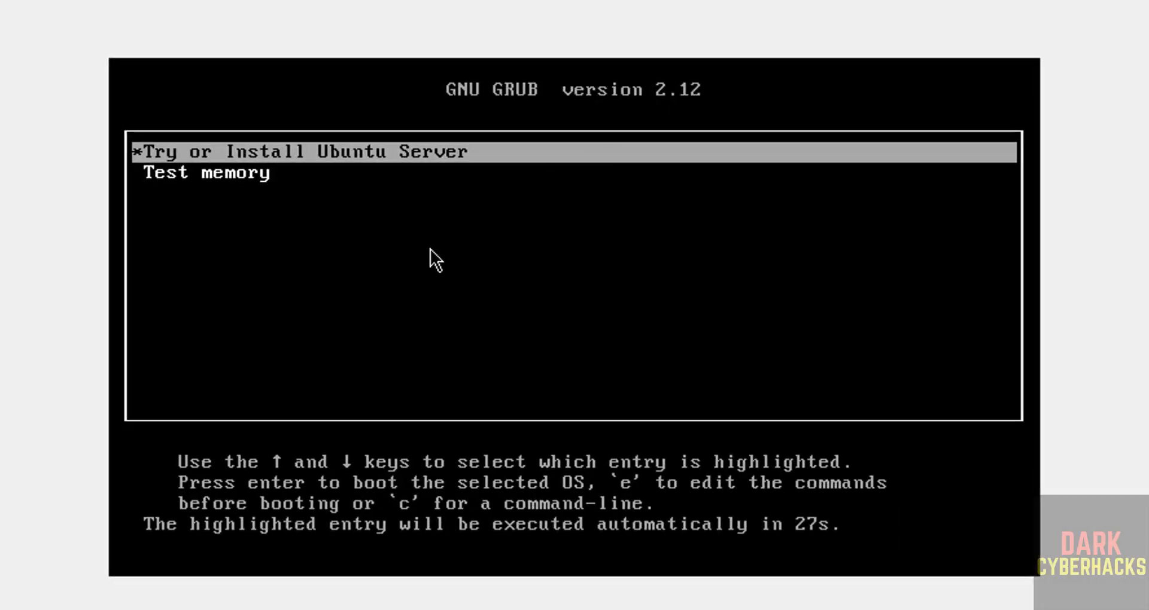
- Boot the 'Try or Install Ubuntu Server' GRUB entry into the installer
{"action": "key", "text": "Down"}
{"action": "key", "text": "Up"}
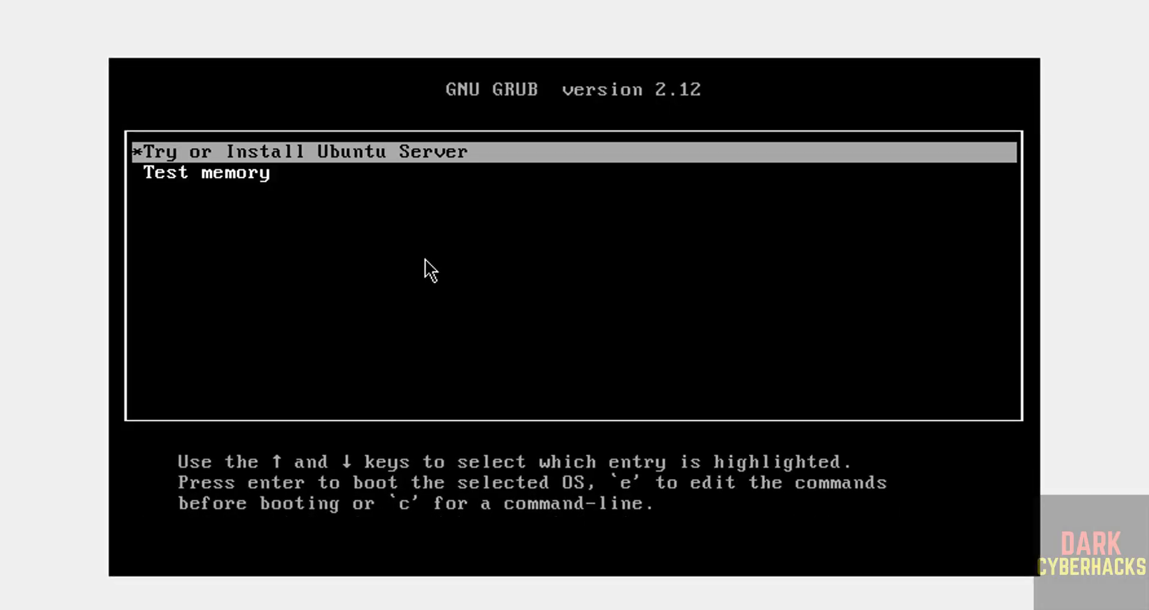
{"action": "key", "text": "Return"}
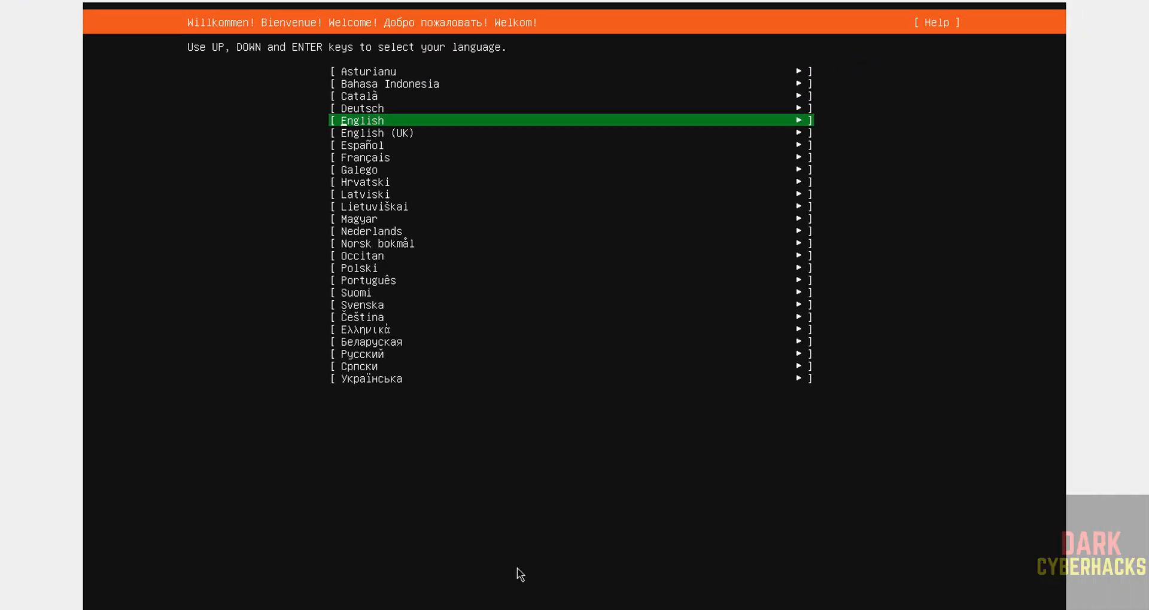
- Choose English as the installer language
{"action": "key", "text": "Down"}
{"action": "key", "text": "Up"}
{"action": "key", "text": "Down"}
{"action": "key", "text": "Up"}
{"action": "key", "text": "Return"}
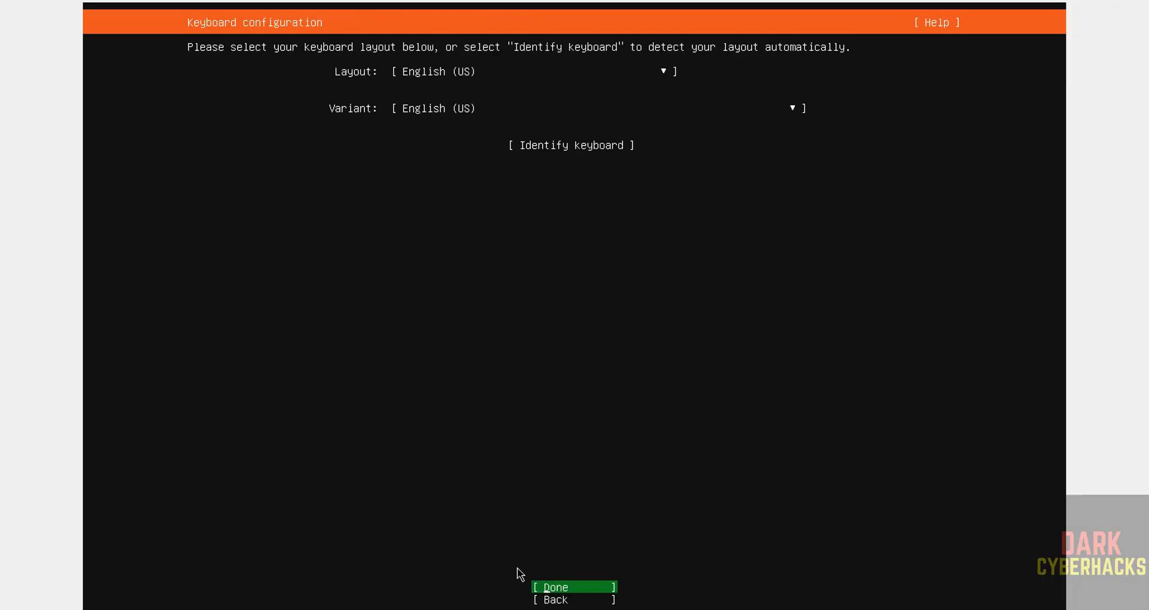
- Keep the English (US) keyboard layout and continue to installation type
{"action": "key", "text": "Tab"}
{"action": "key", "text": "Tab"}
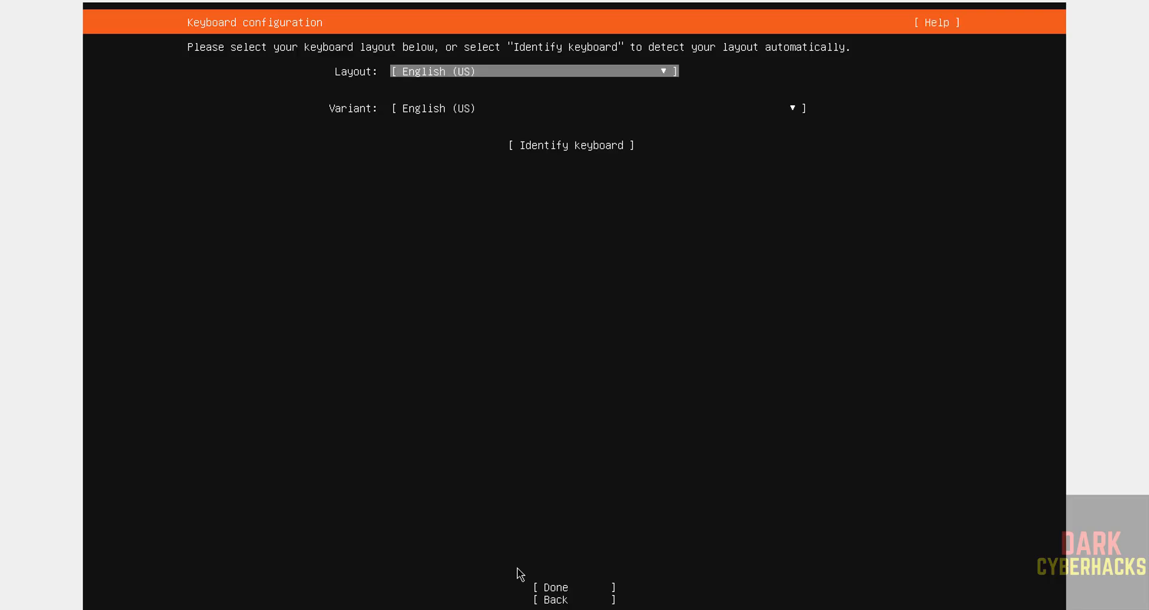
{"action": "key", "text": "Tab"}
{"action": "key", "text": "Tab"}
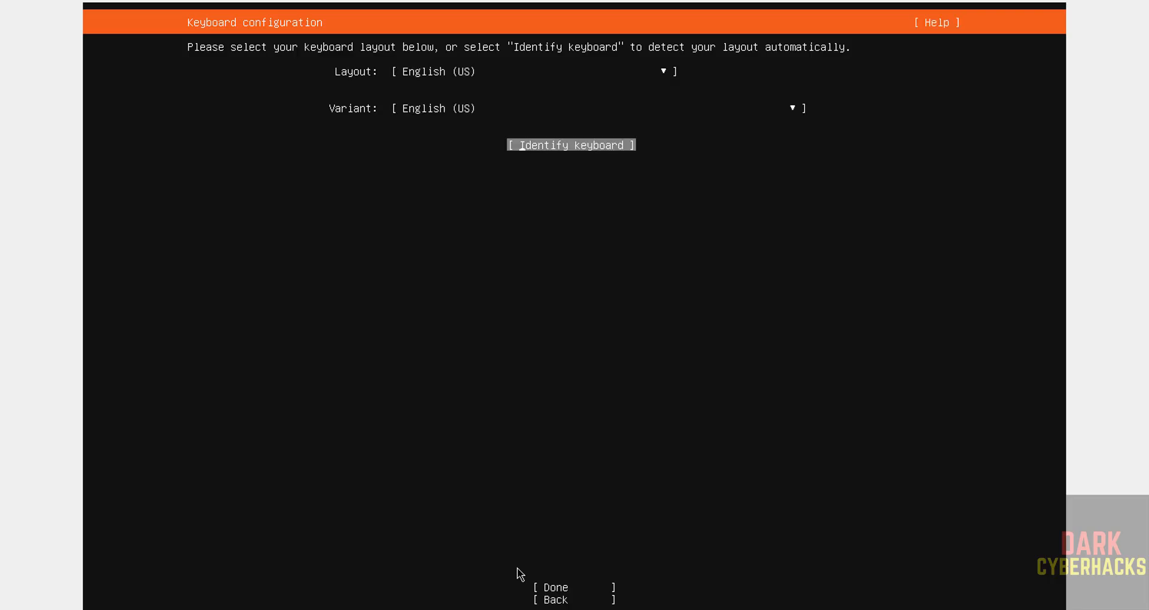
{"action": "key", "text": "Tab"}
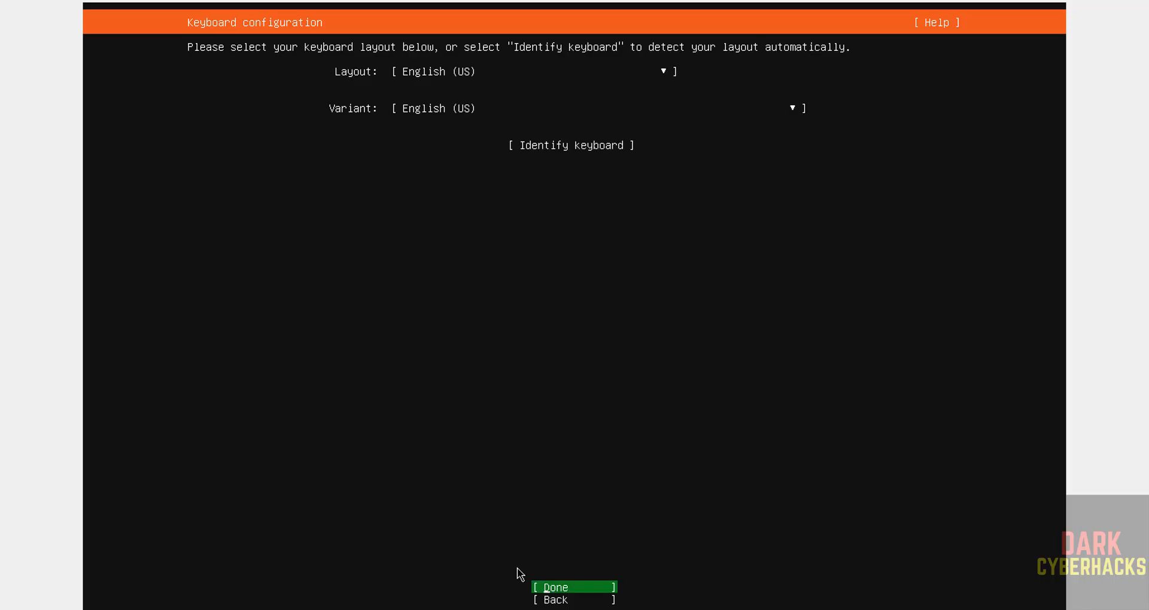
{"action": "key", "text": "Return"}
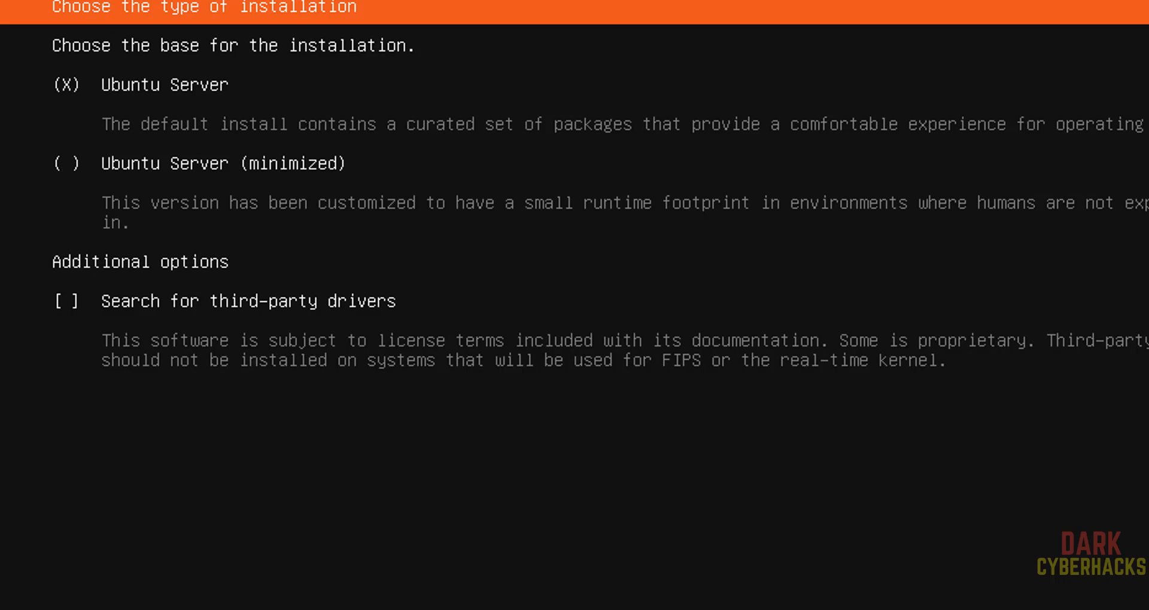
- Choose the standard Ubuntu Server installation type instead of the minimized base
{"action": "key", "text": "space"}
{"action": "key", "text": "Up"}
{"action": "key", "text": "space"}
{"action": "key", "text": "space"}
{"action": "key", "text": "space"}
{"action": "key", "text": "Return"}
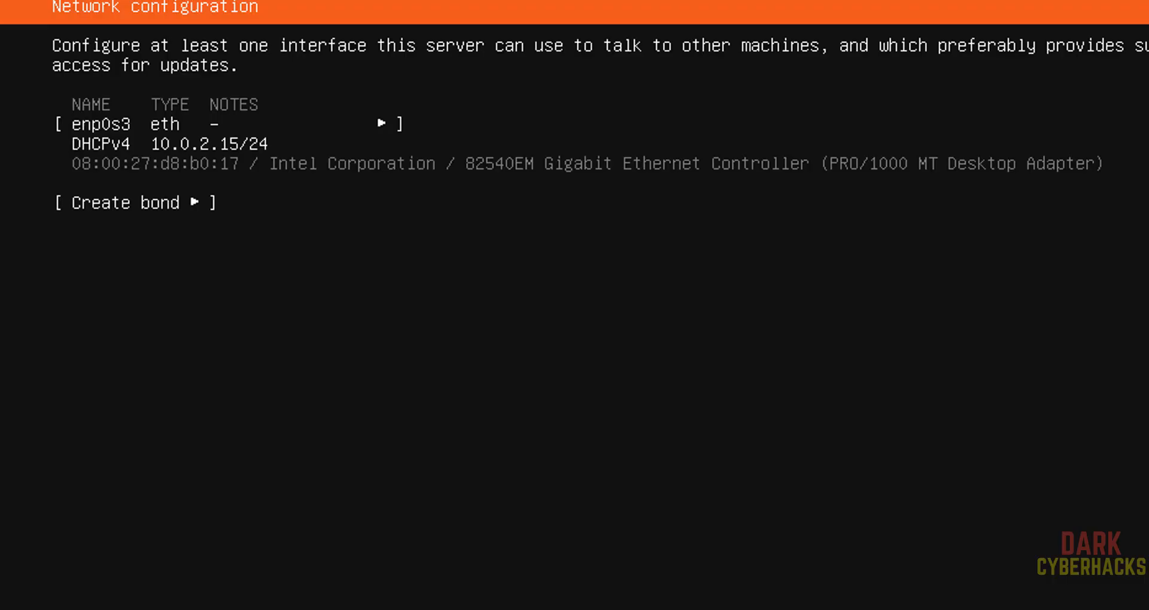
- Accept the default enp0s3 network, leave the proxy blank, and continue with the default mirror
{"action": "key", "text": "Return"}
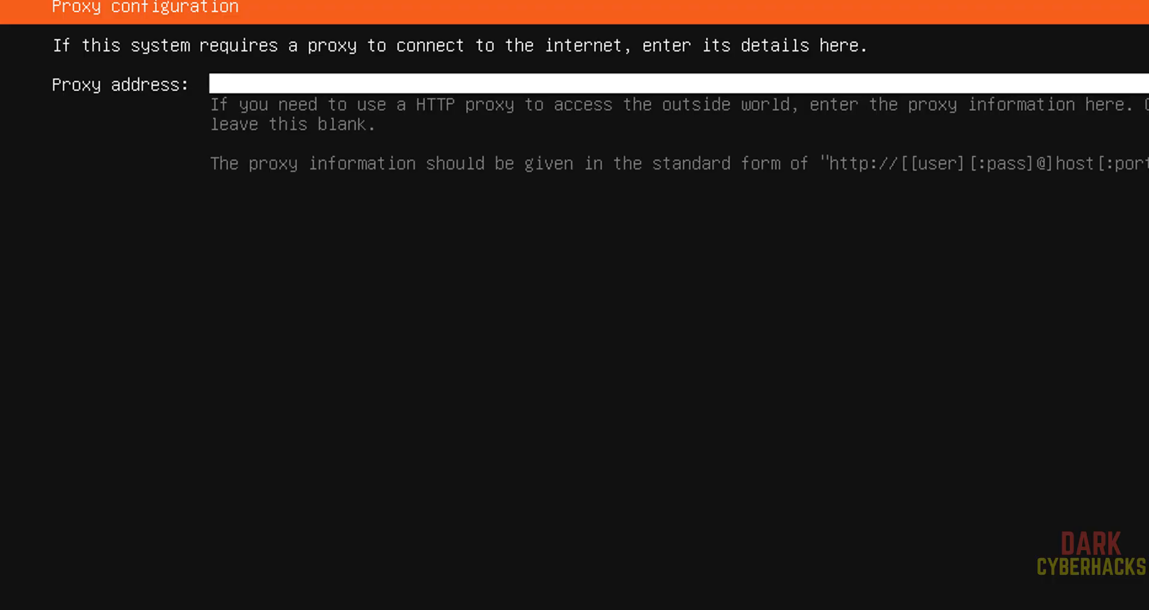
{"action": "key", "text": "Return"}
{"action": "key", "text": "Return"}
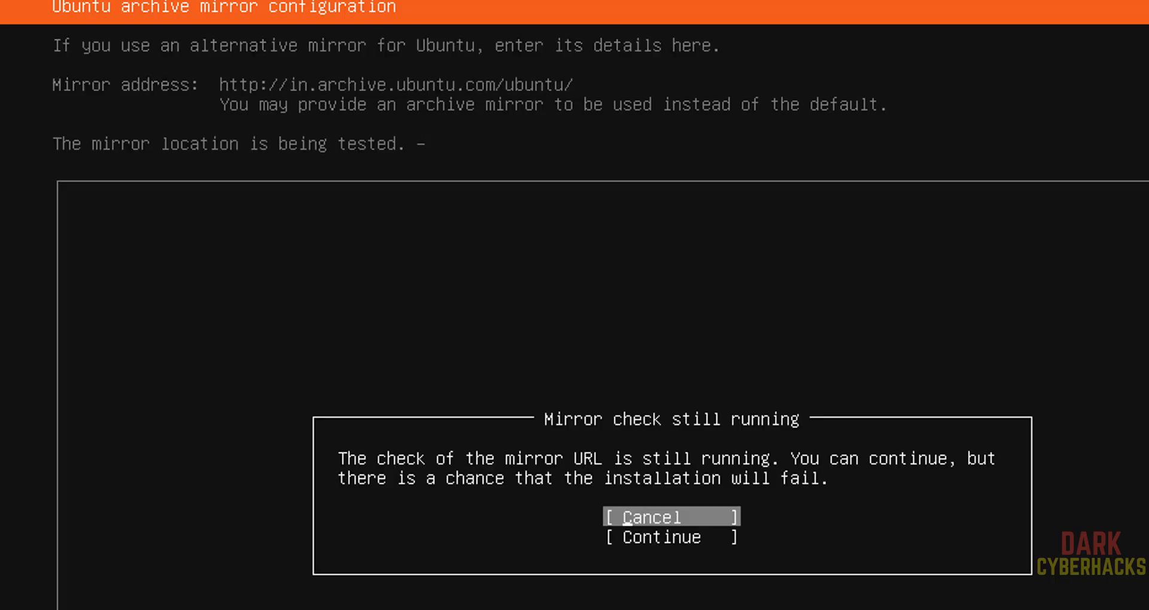
{"action": "key", "text": "Down"}
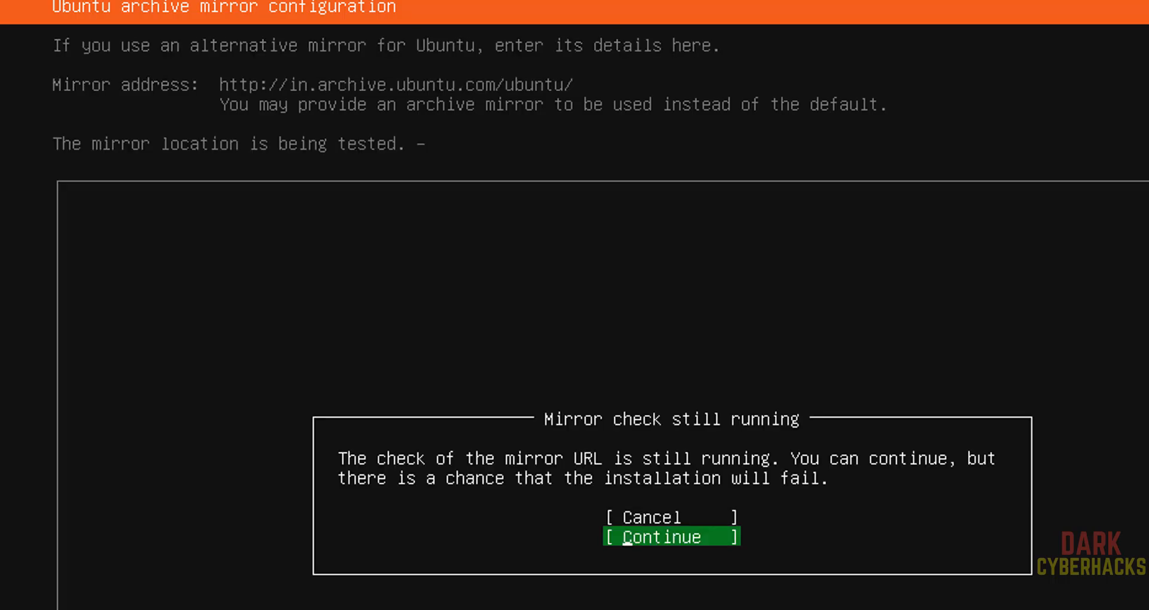
{"action": "key", "text": "Return"}
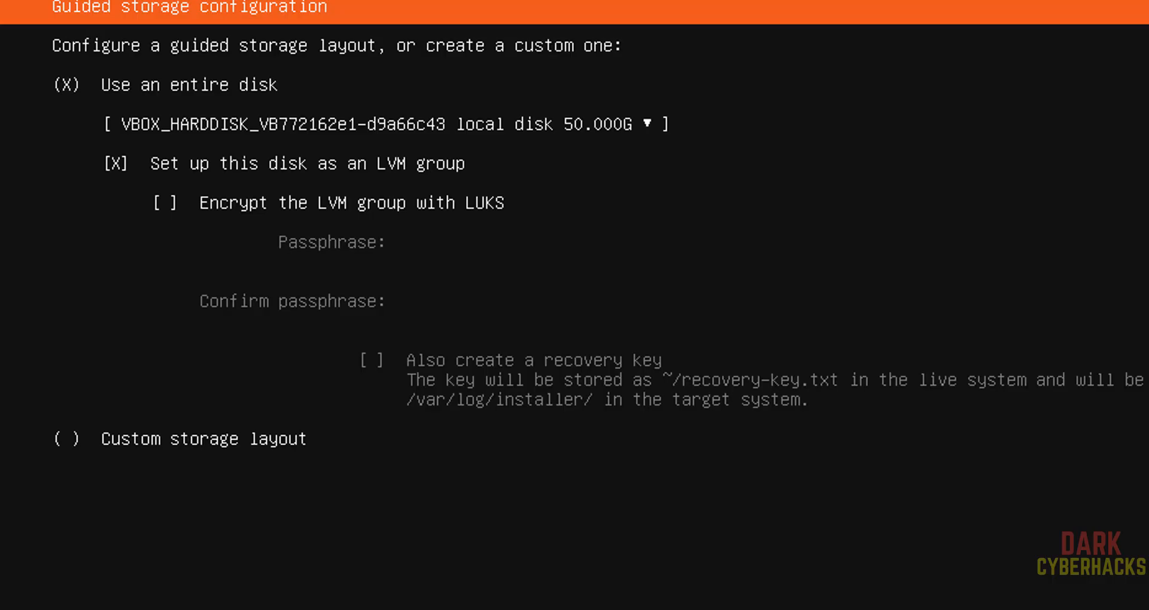
- Accept the guided entire-disk 50 GB LVM layout and confirm the destructive install
{"action": "key", "text": "Down"}
{"action": "key", "text": "Down"}
{"action": "key", "text": "Down"}
{"action": "key", "text": "Down"}
{"action": "key", "text": "Return"}
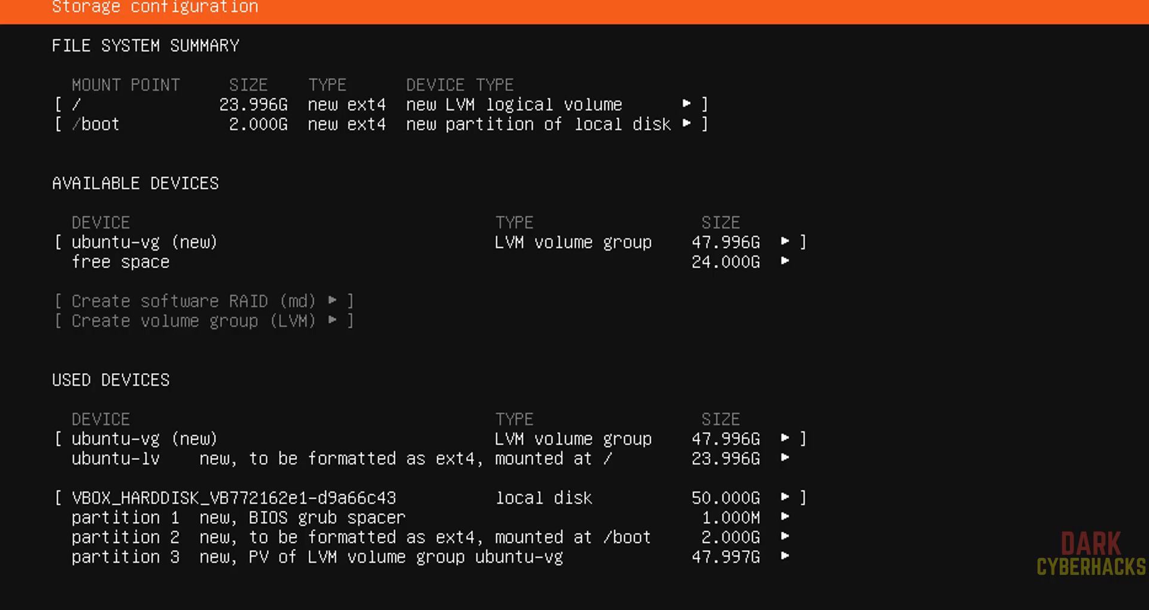
{"action": "key", "text": "Down"}
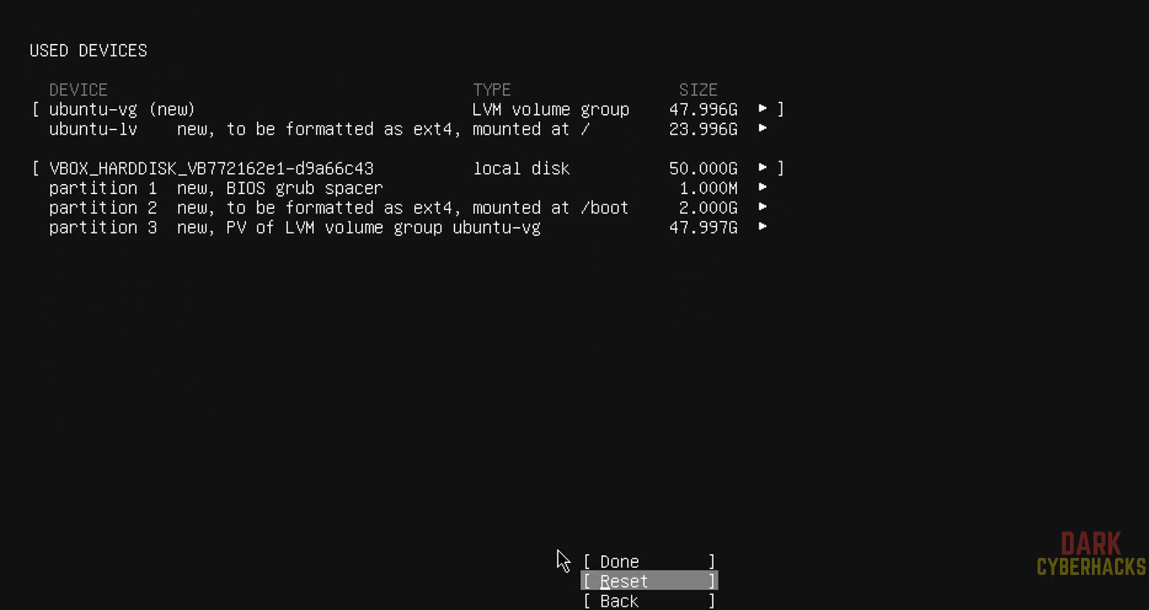
{"action": "key", "text": "Up"}
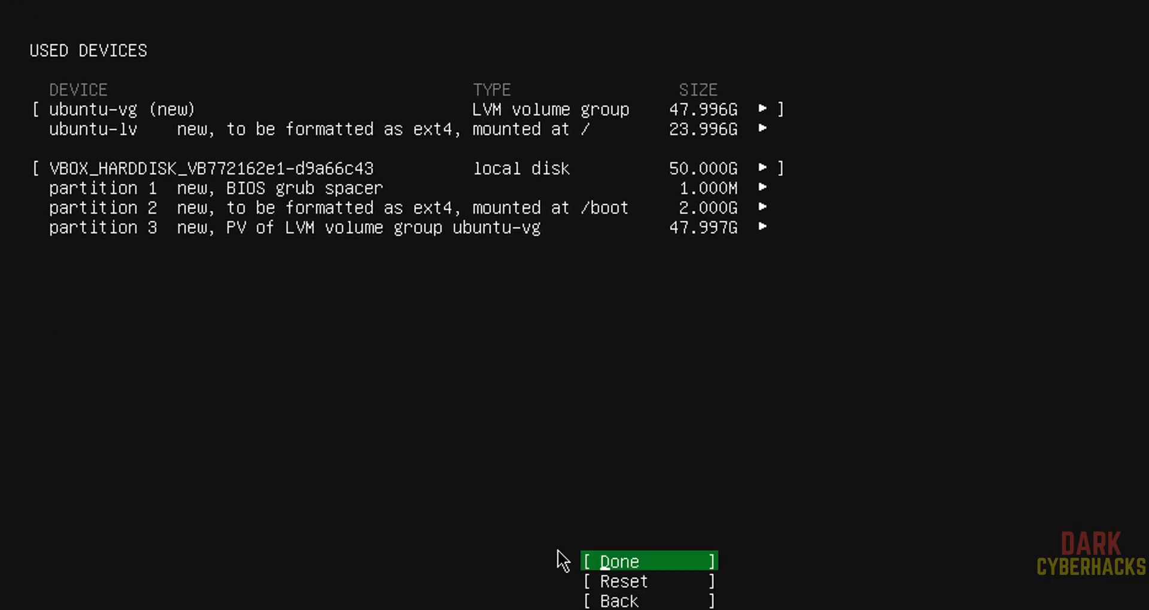
{"action": "key", "text": "Return"}
{"action": "key", "text": "Down"}
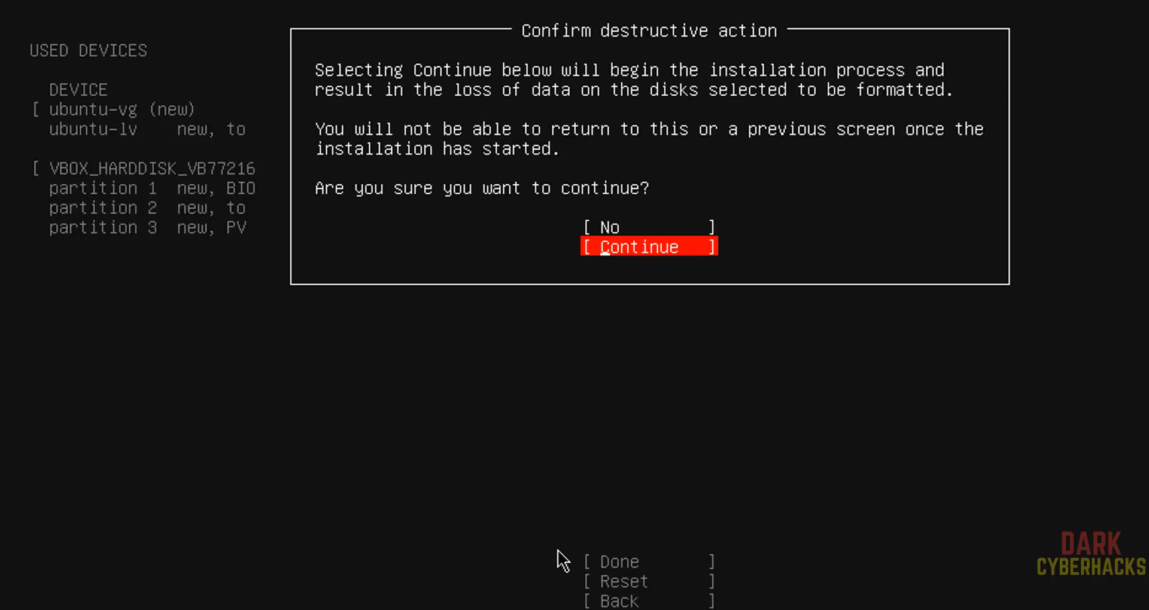
{"action": "key", "text": "Return"}
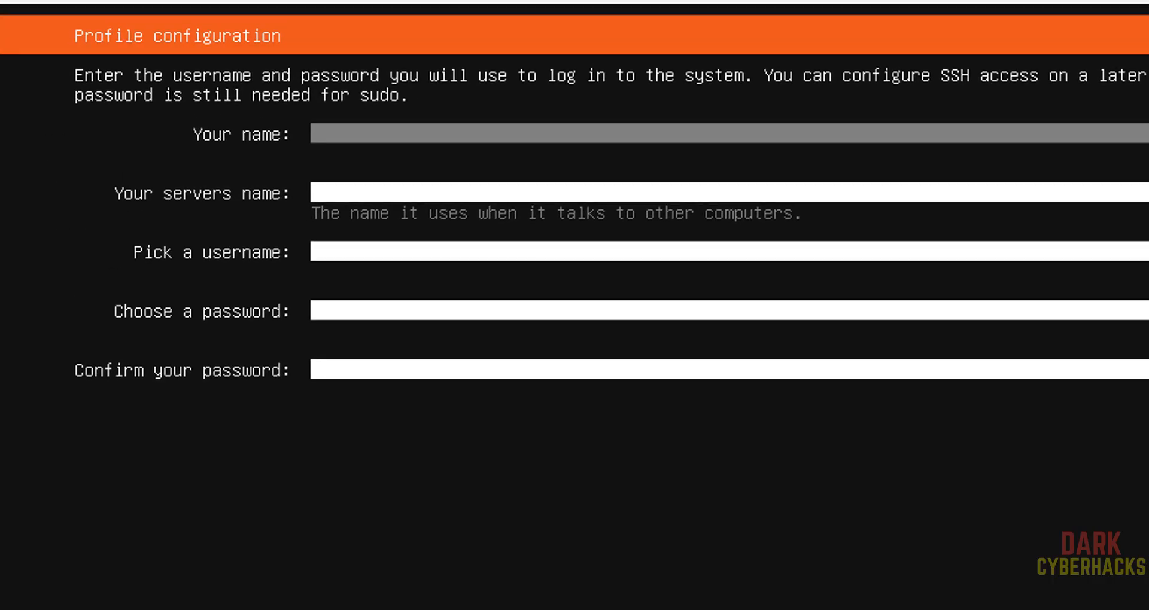
- Enter the user's name, server name ub25svm, the username and the password twice, then submit
{"action": "key", "text": "Tab"}
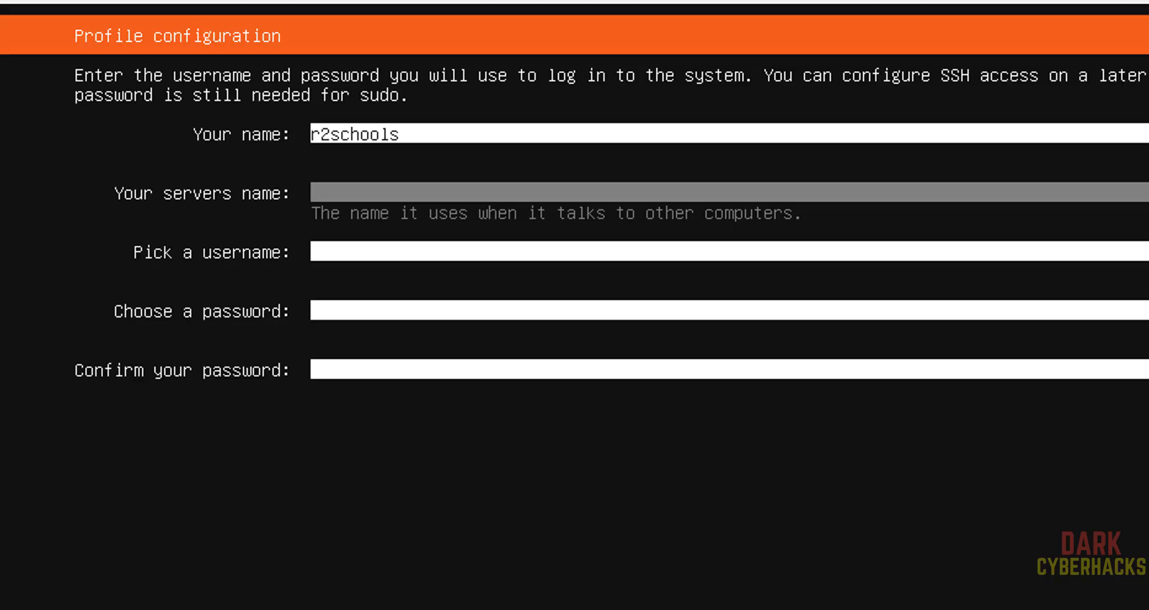
{"action": "key", "text": "Tab"}
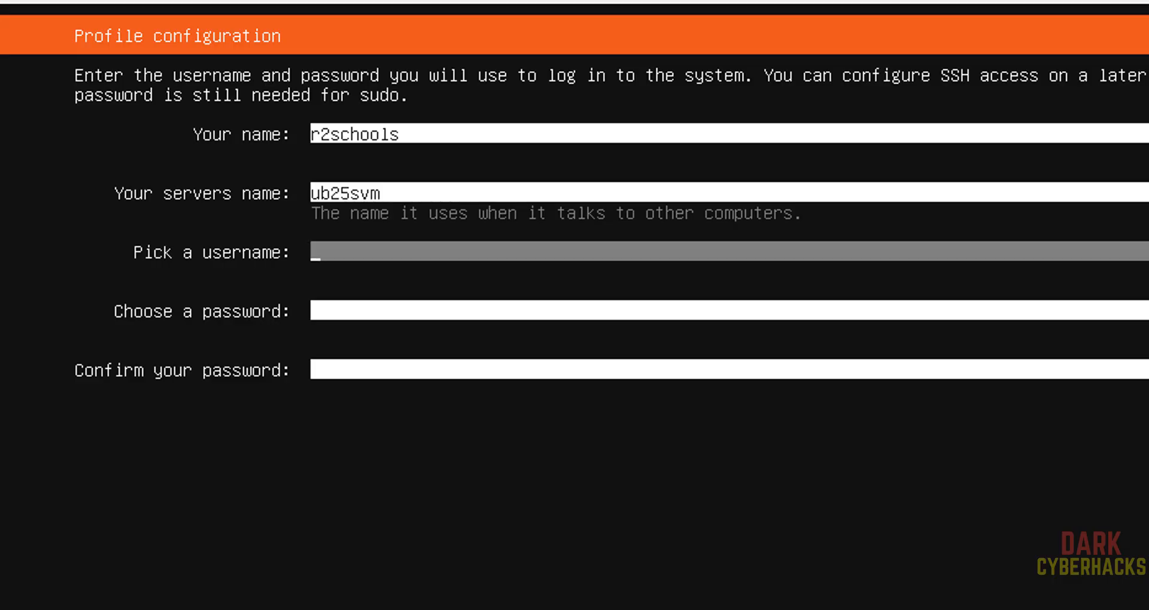
{"action": "key", "text": "Tab"}
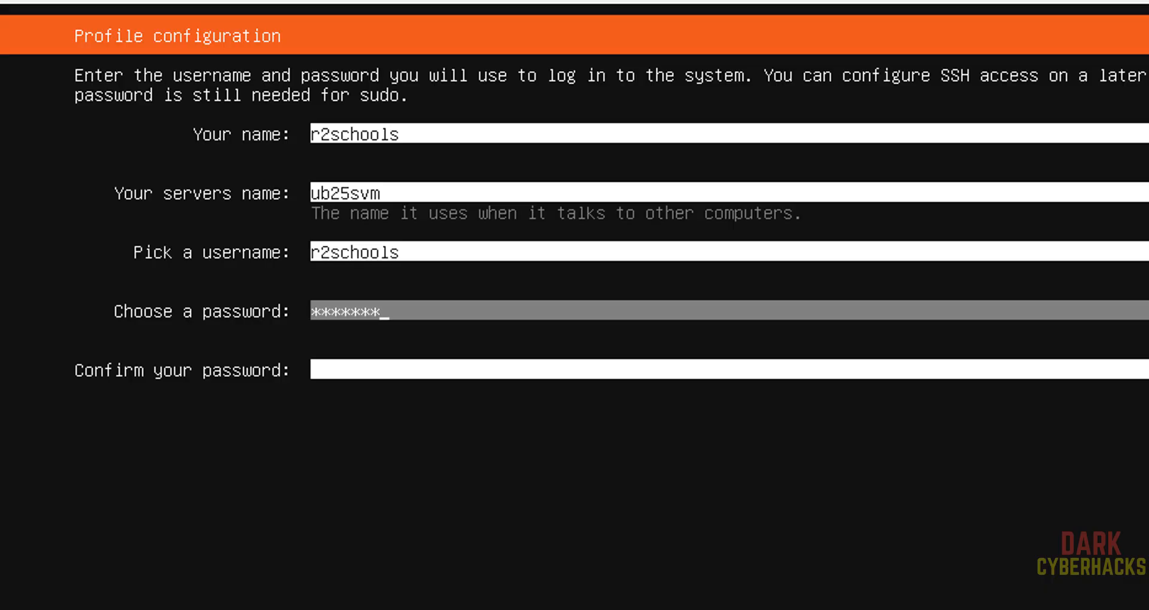
{"action": "key", "text": "Tab"}
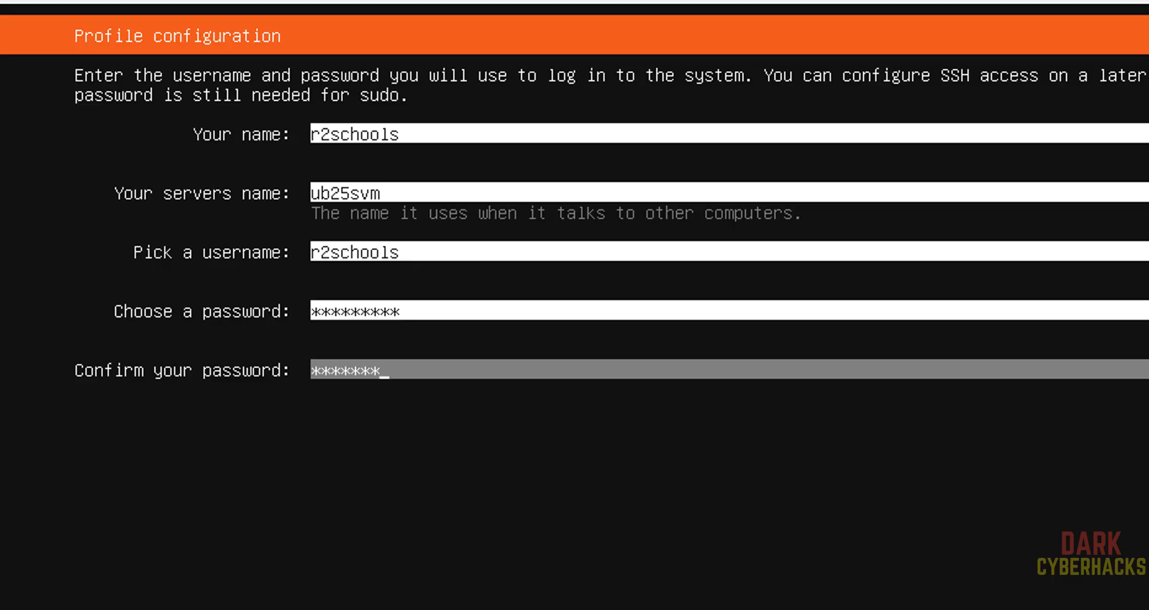
{"action": "key", "text": "Tab"}
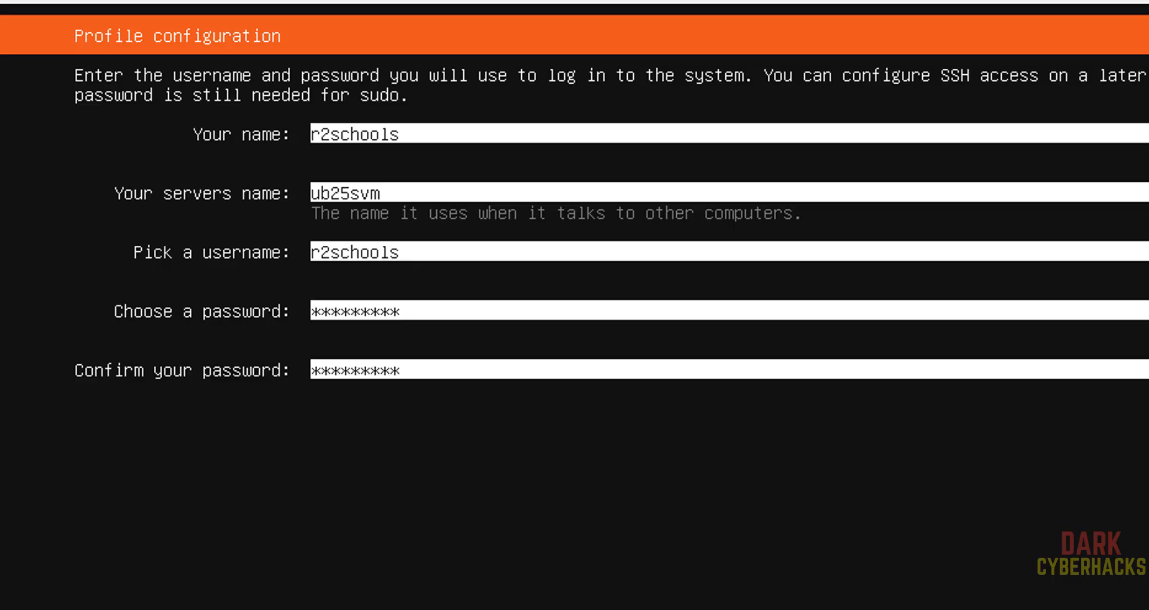
{"action": "key", "text": "Return"}
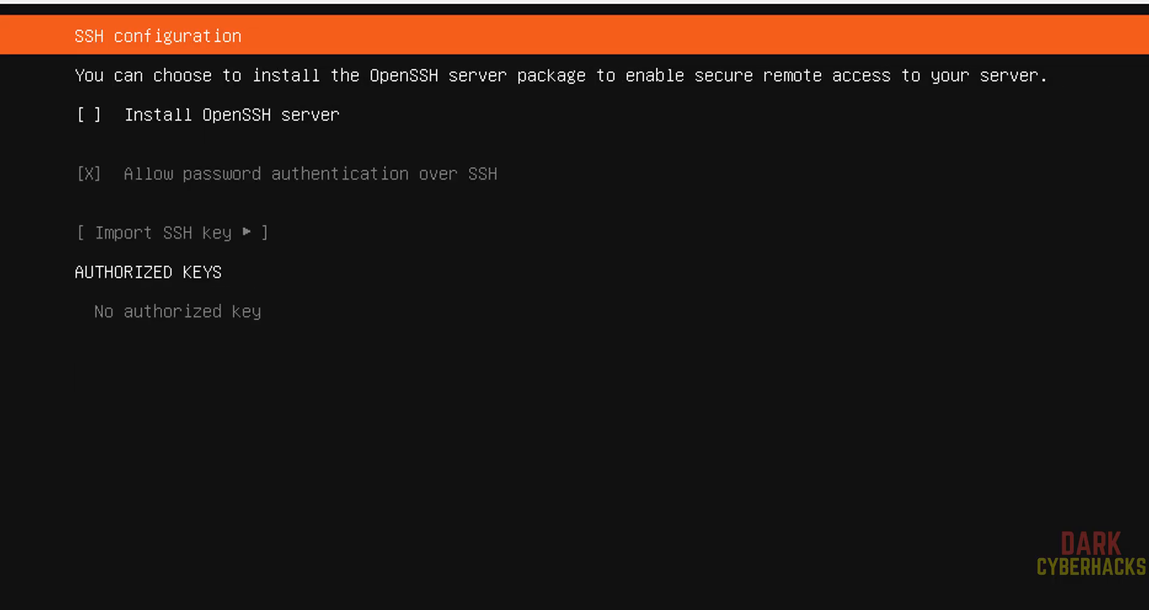
- Enable 'Install OpenSSH server' and confirm the SSH settings
{"action": "key", "text": "space"}
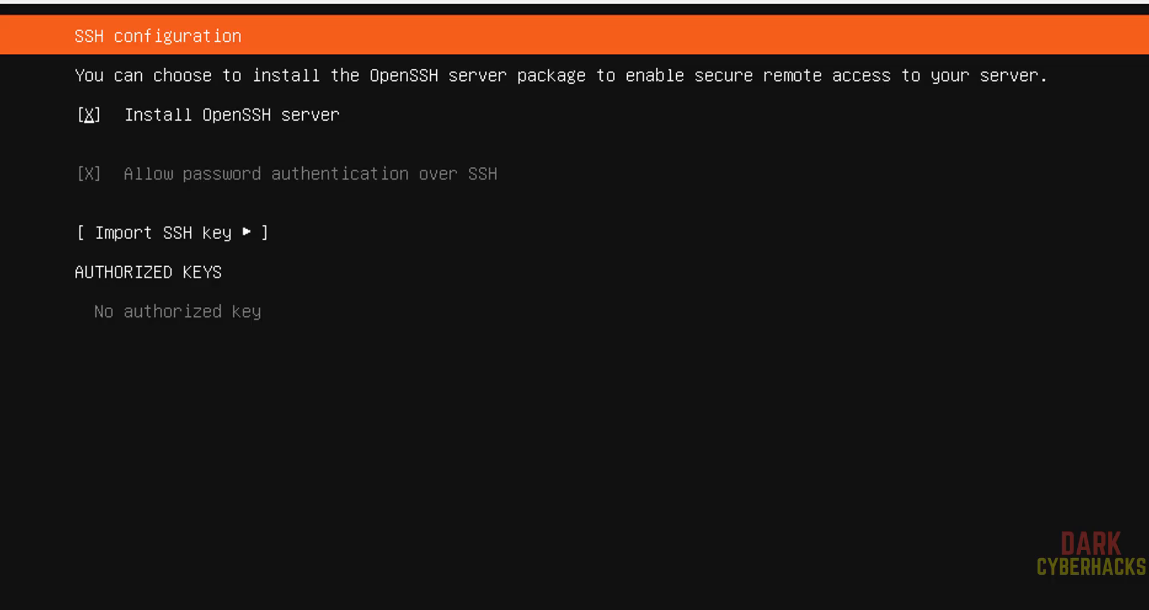
{"action": "key", "text": "space"}
{"action": "key", "text": "space"}
{"action": "key", "text": "space"}
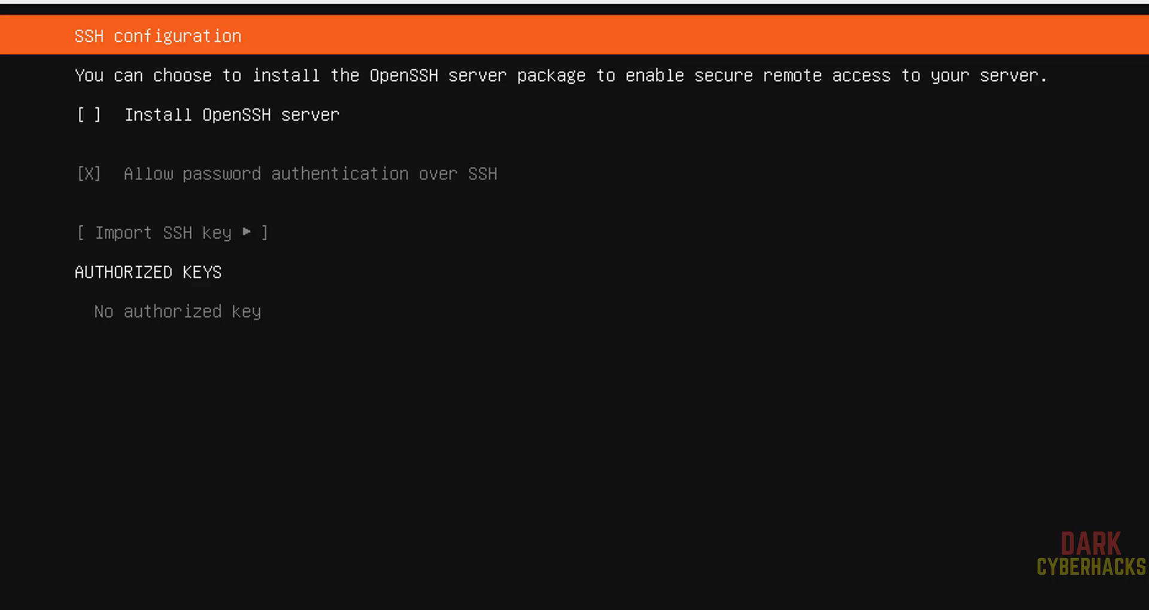
{"action": "key", "text": "space"}
{"action": "key", "text": "Down"}
{"action": "key", "text": "Up"}
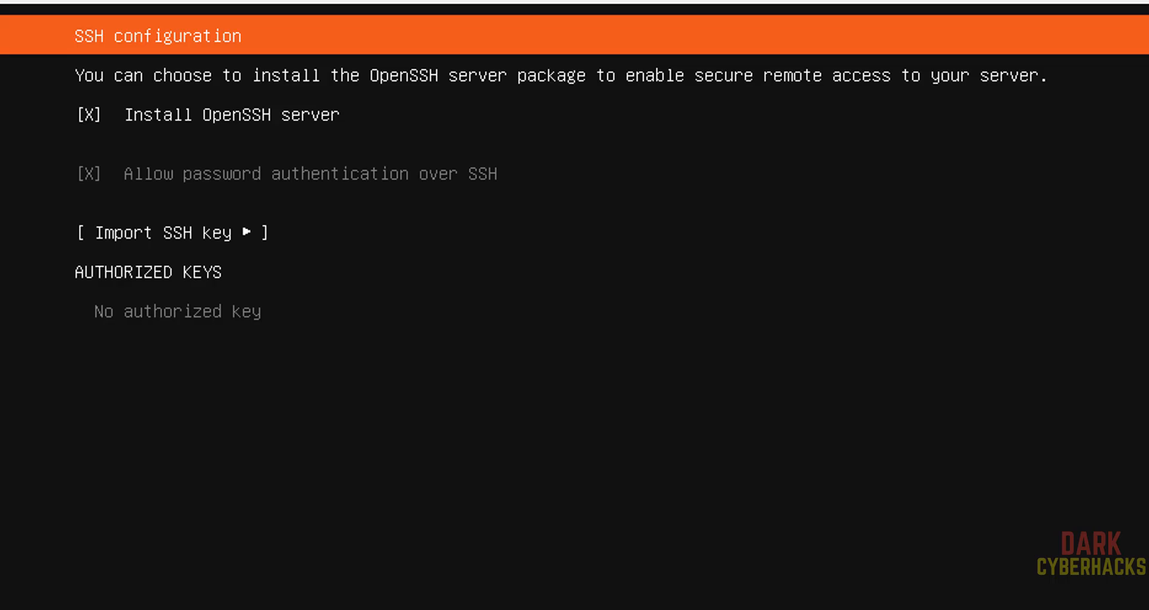
{"action": "key", "text": "Return"}
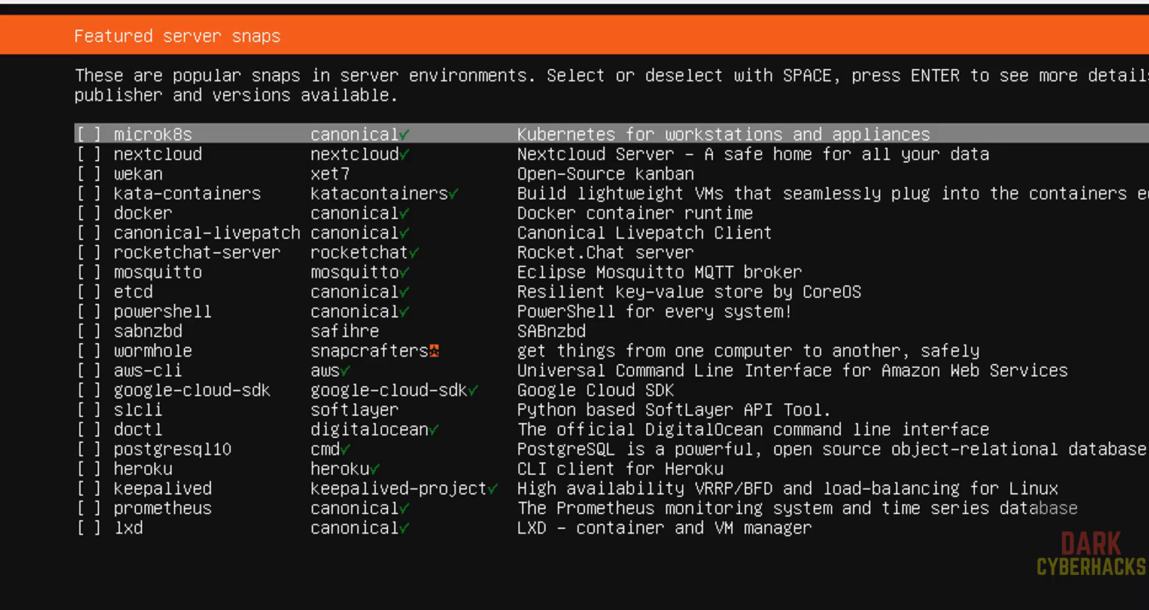
- Leave every featured server snap unchecked and start the installation
{"action": "key", "text": "Down"}
{"action": "key", "text": "Down"}
{"action": "key", "text": "Down"}
{"action": "key", "text": "Down"}
{"action": "key", "text": "Down"}
{"action": "key", "text": "Down"}
{"action": "key", "text": "Down"}
{"action": "key", "text": "Down"}
{"action": "key", "text": "Down"}
{"action": "key", "text": "Down"}
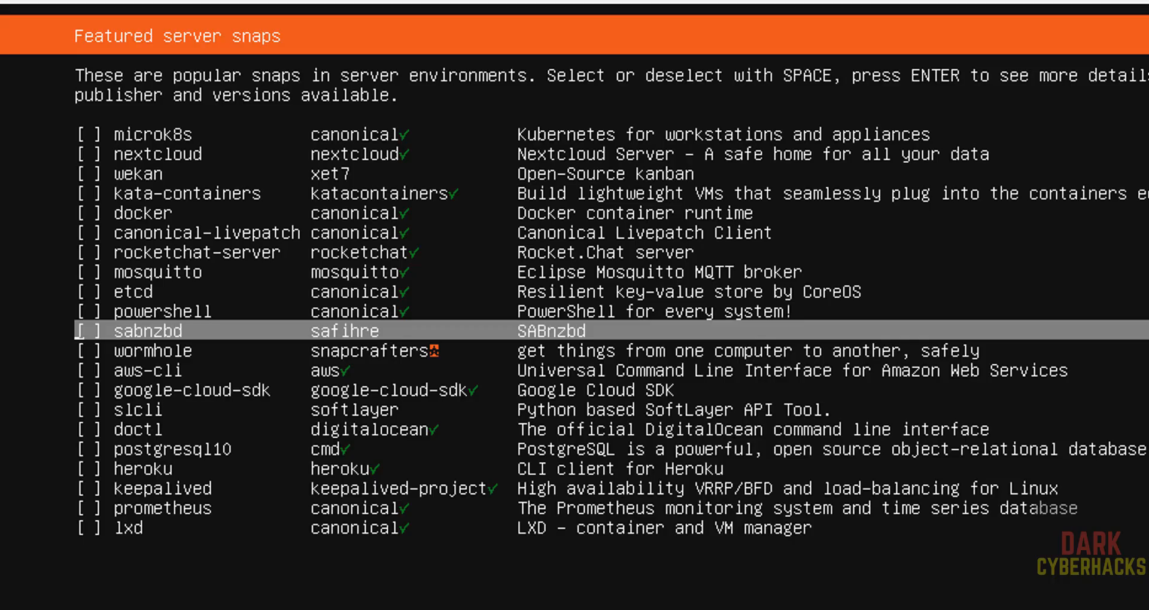
{"action": "key", "text": "Tab"}
{"action": "key", "text": "Return"}
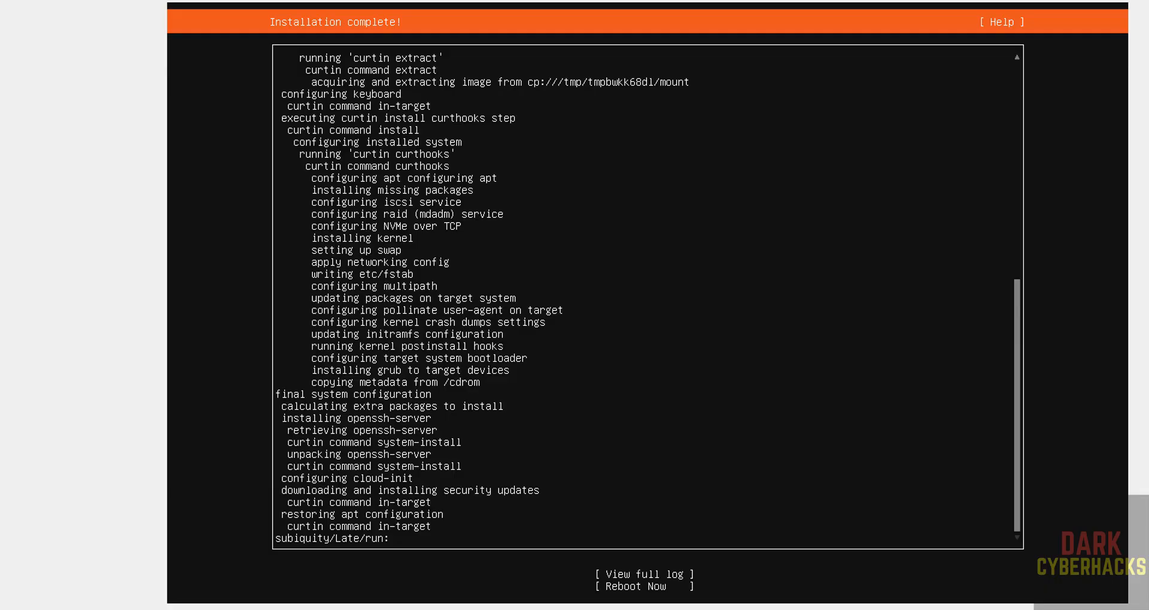
- Choose Reboot Now on the Installation complete screen
{"action": "key", "text": "Tab"}
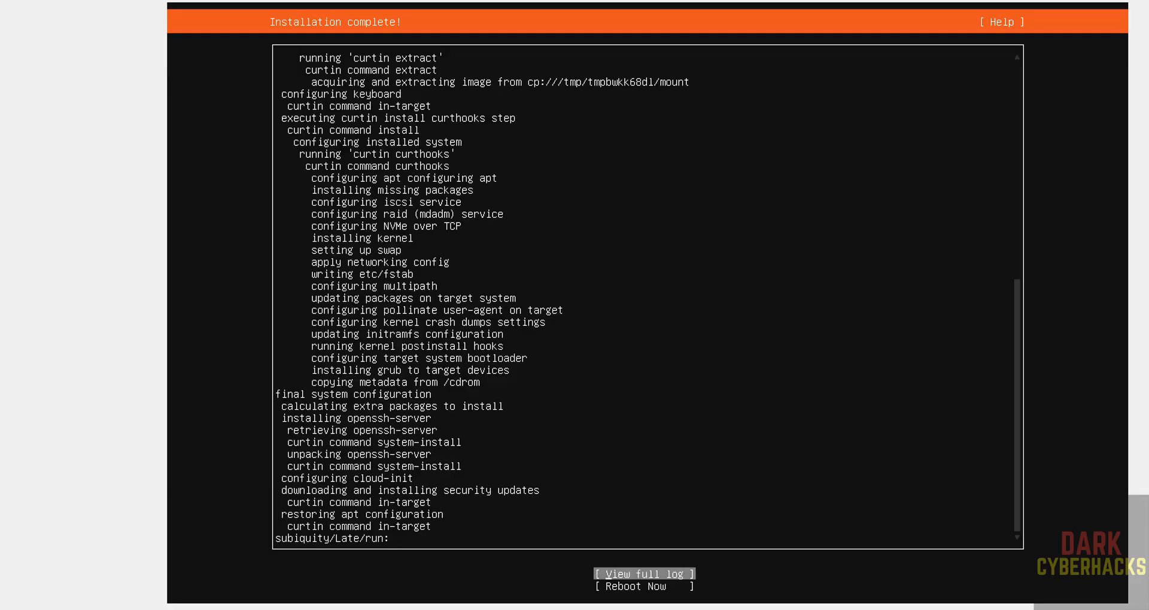
{"action": "key", "text": "Down"}
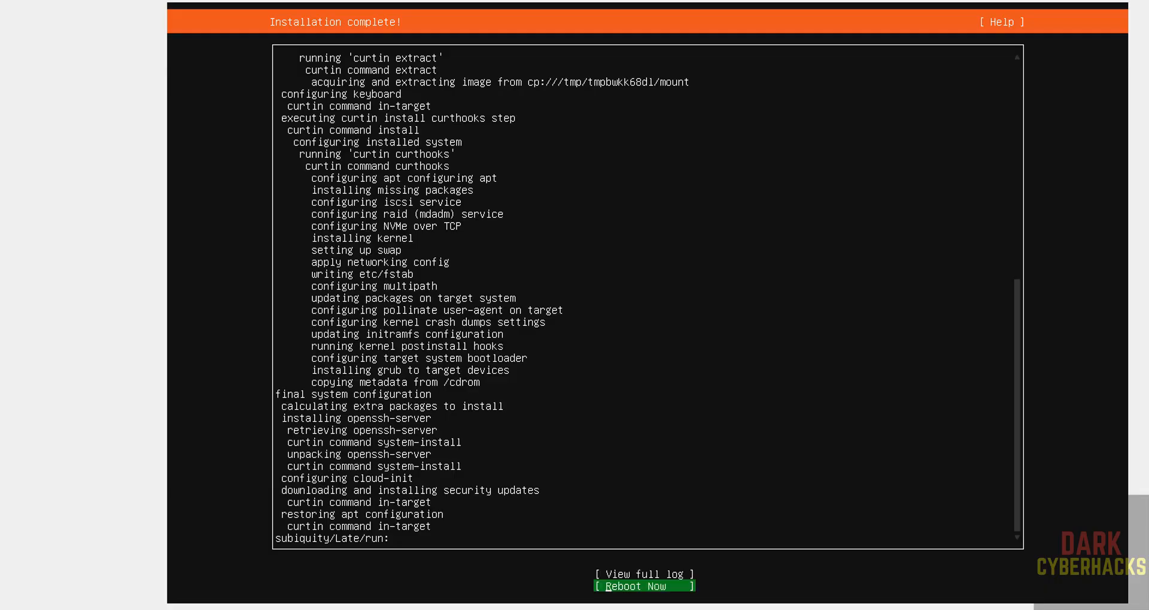
{"action": "key", "text": "Return"}
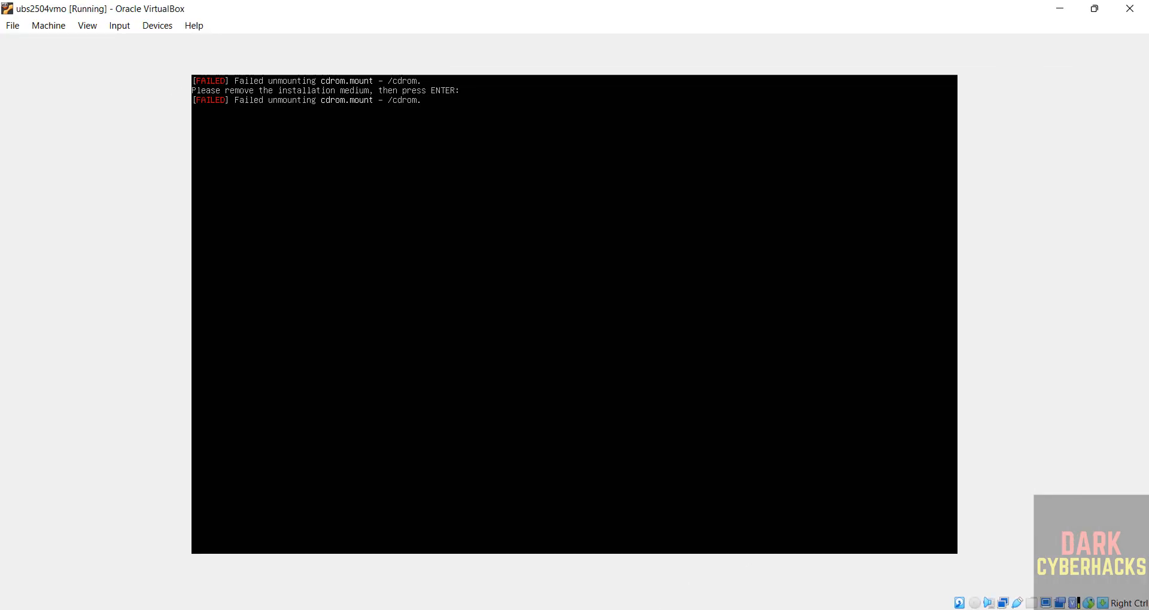
- Check the VM's optical drive in VirtualBox Manager, then resume the reboot at the medium-removal prompt
{"action": "left_click", "coordinate": [697, 609]}
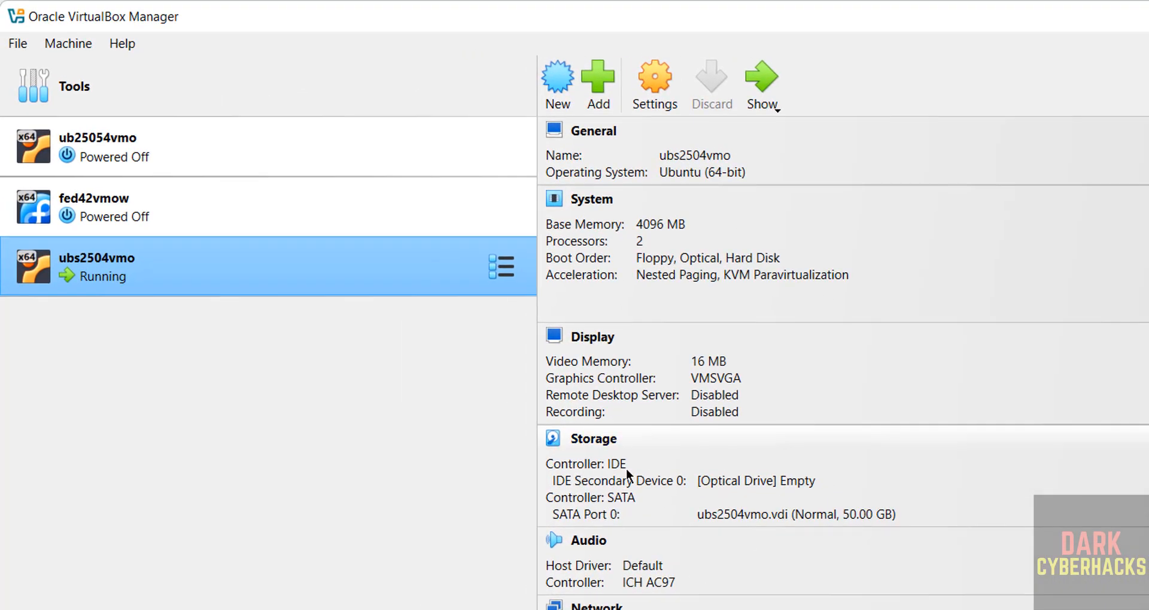
{"action": "left_click", "coordinate": [798, 493]}
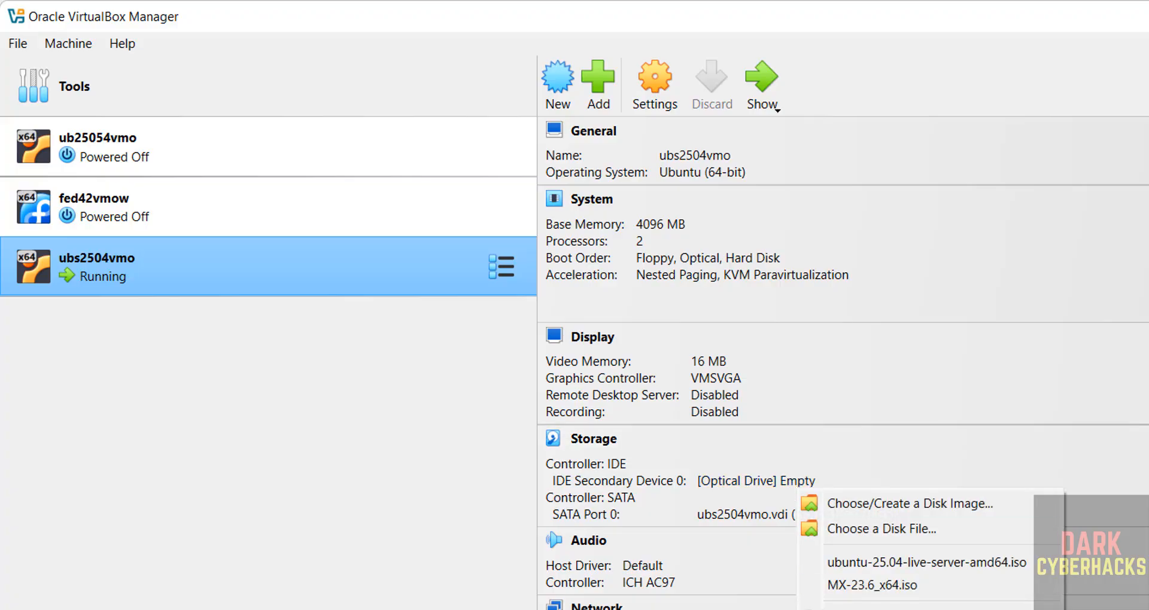
{"action": "key", "text": "Escape"}
{"action": "key", "text": "alt+Tab"}
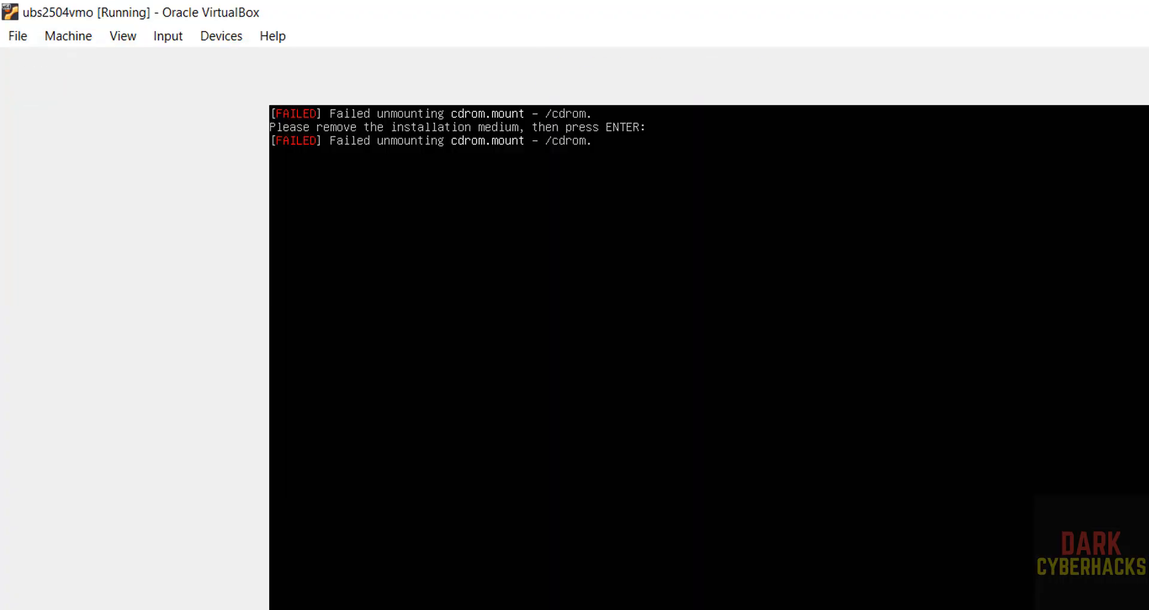
{"action": "key", "text": "Return"}
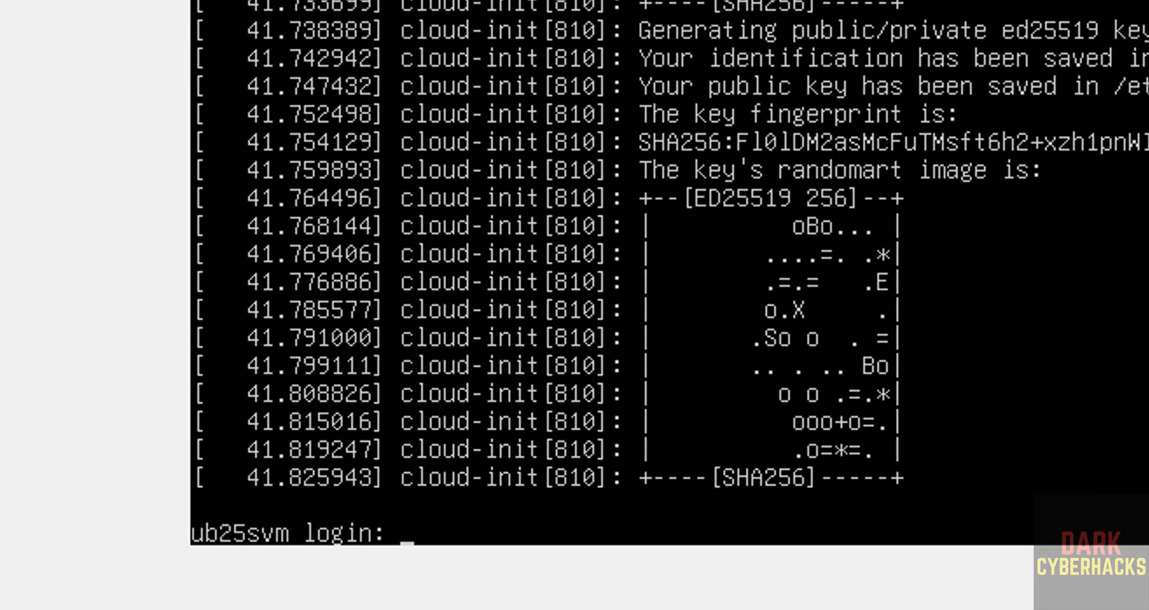
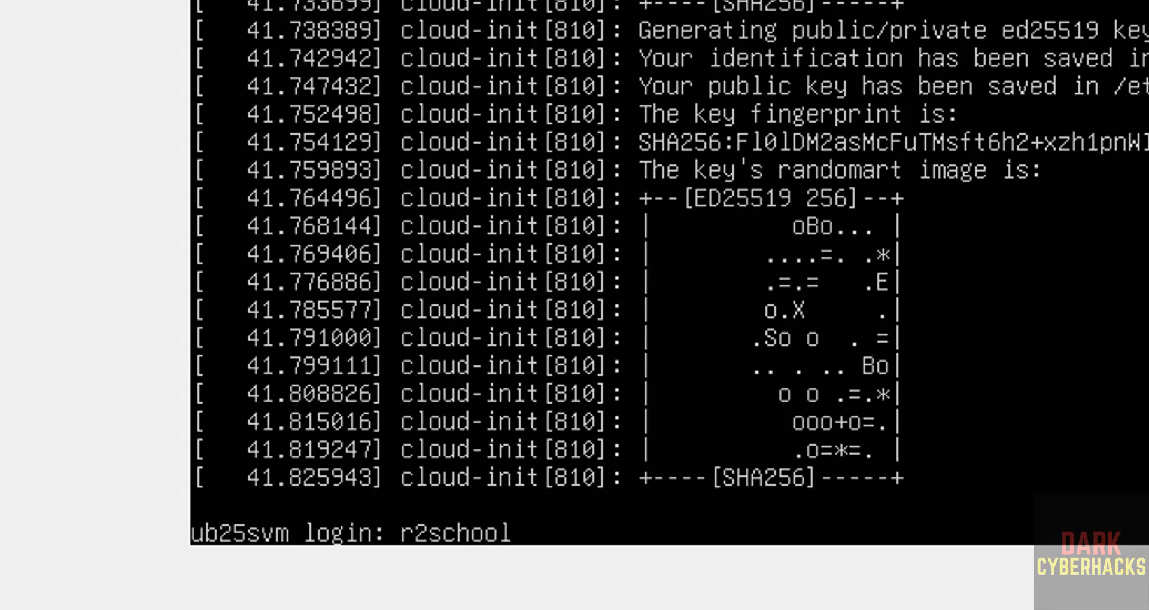
- Log in at the ub25svm prompt with the account's username and password
{"action": "key", "text": "Return"}
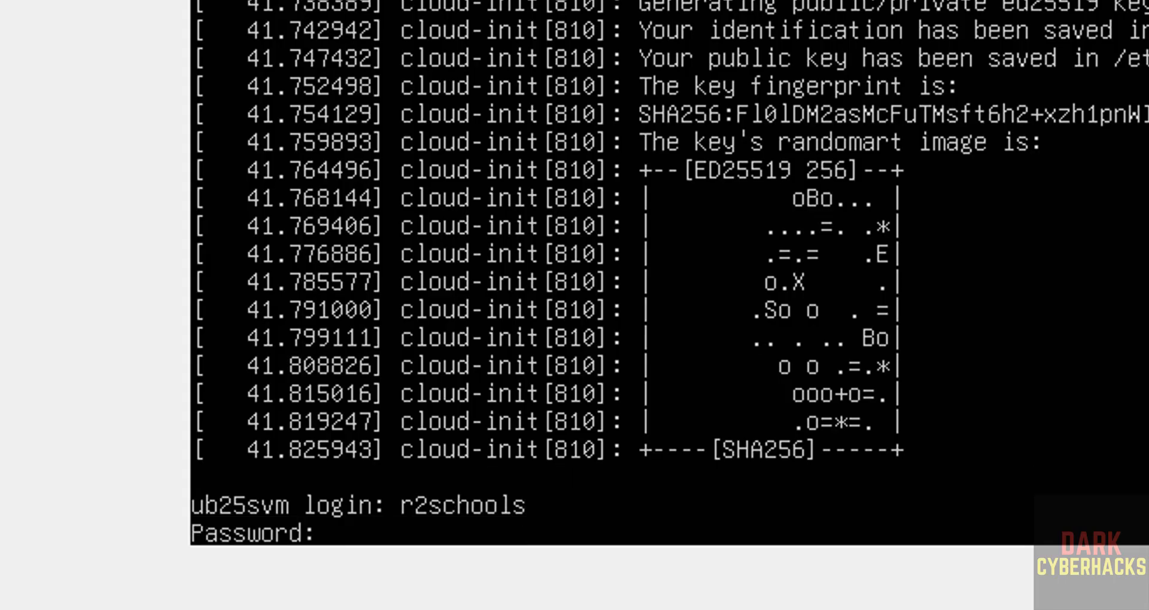
{"action": "key", "text": "Return"}
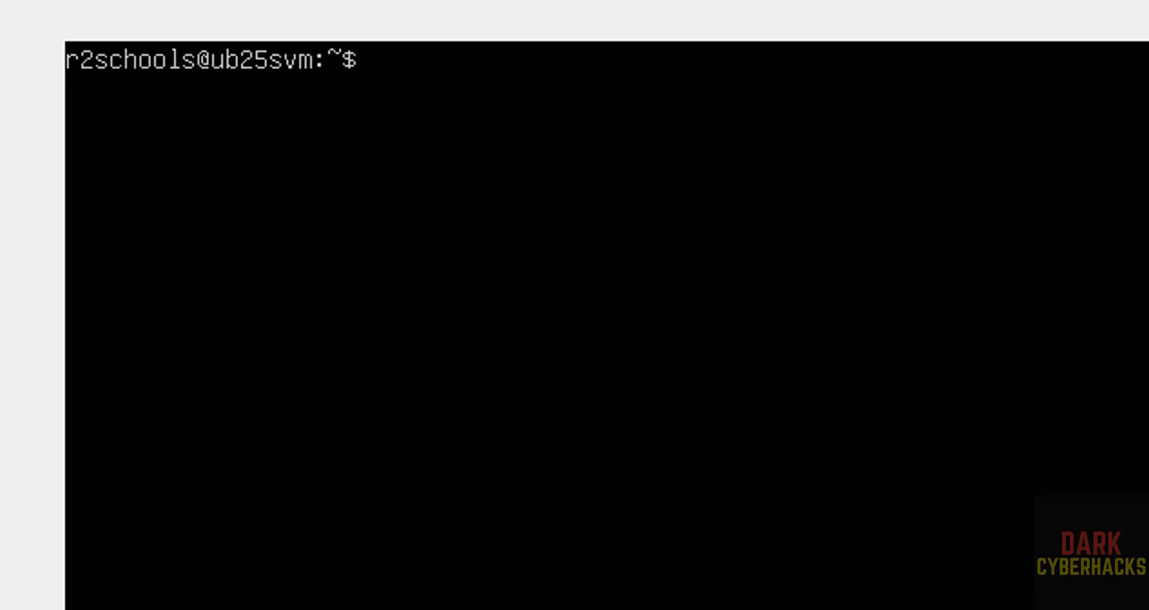
- Try ifconfig, then run ip addr to list interfaces, showing 10.0.2.15 on enp0s3
{"action": "type", "text": "ifconfig"}
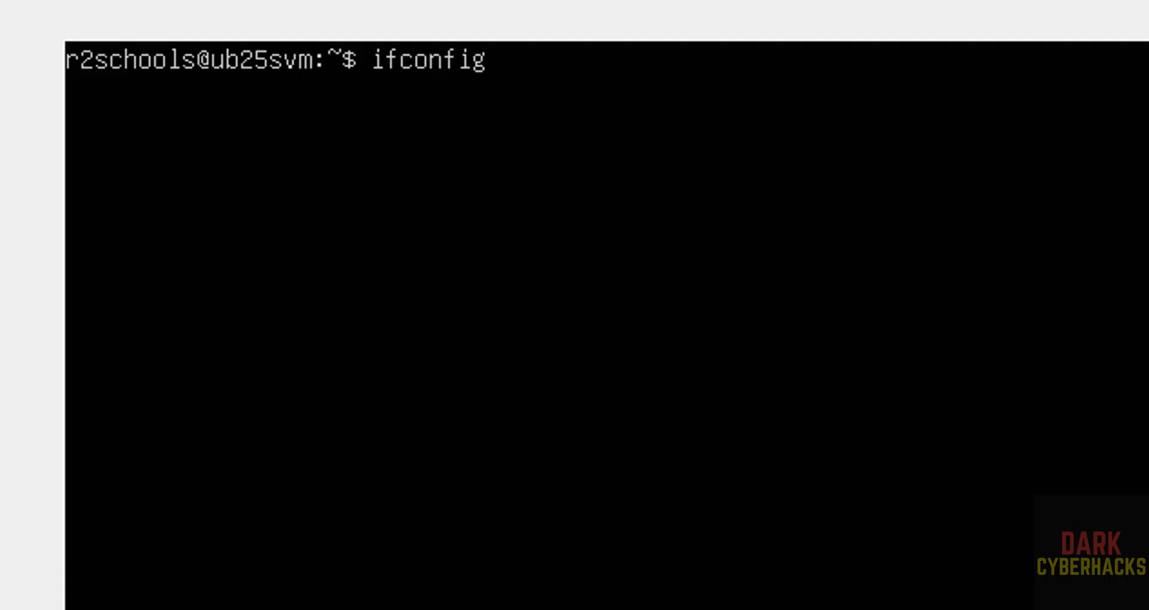
{"action": "key", "text": "Return"}
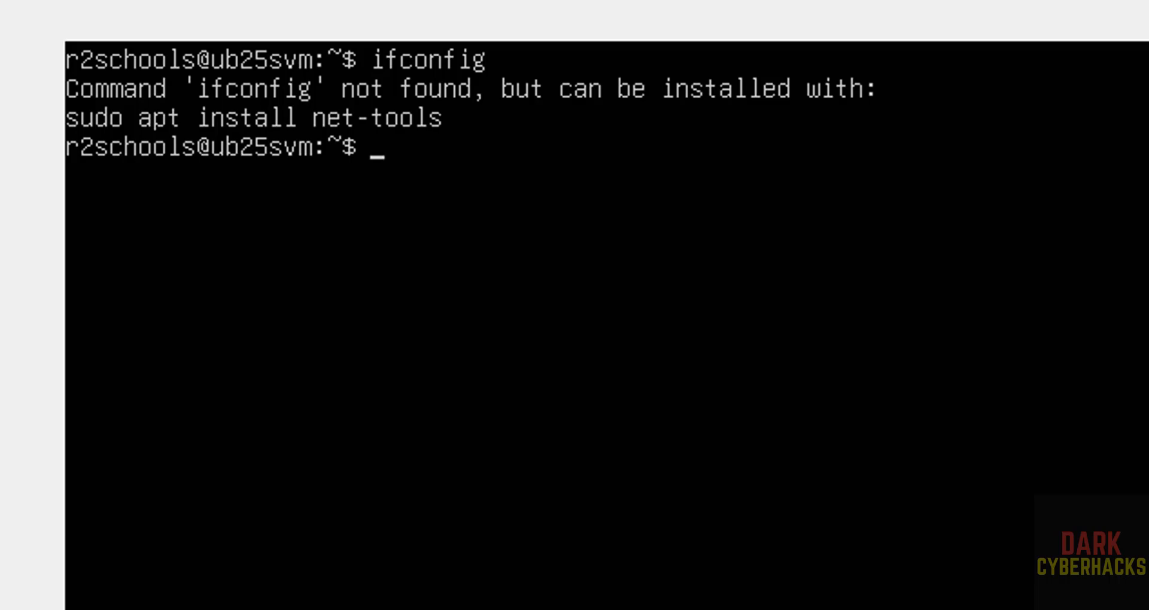
{"action": "type", "text": "ip addrr"}
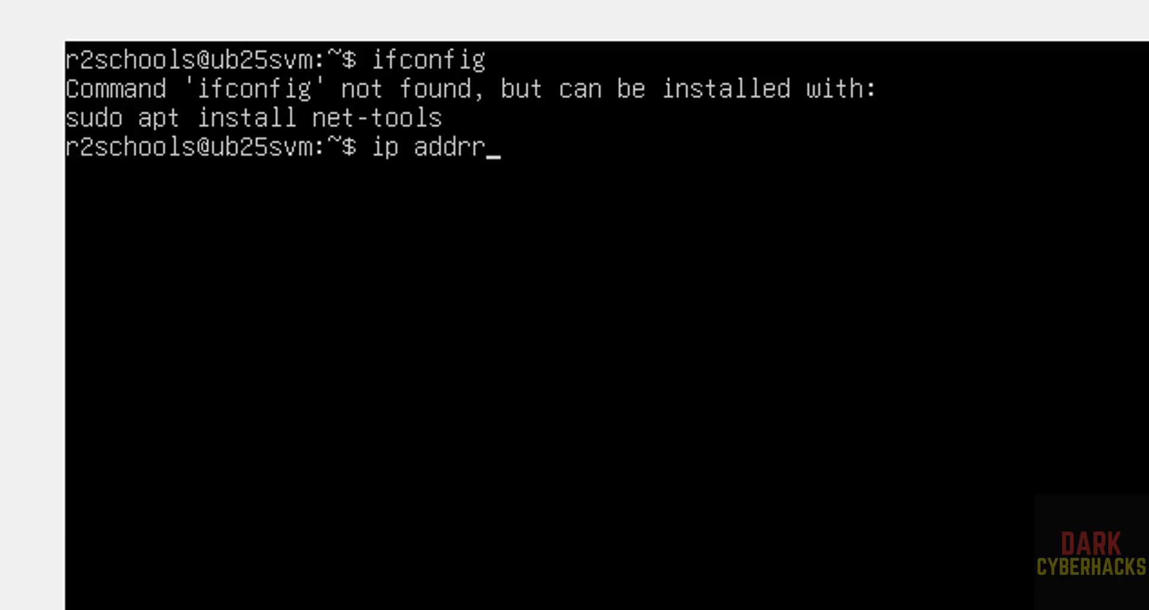
{"action": "key", "text": "BackSpace"}
{"action": "key", "text": "Return"}
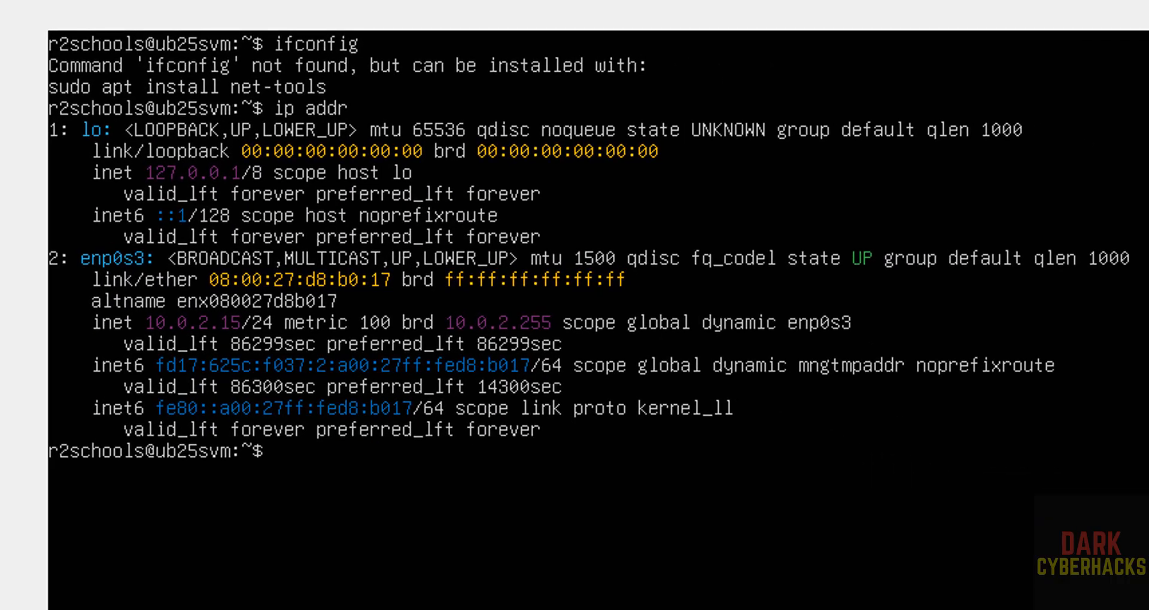
- Install net-tools with sudo apt install net-tools, then clear the terminal
{"action": "type", "text": "su"}
{"action": "key", "text": "BackSpace"}
{"action": "key", "text": "BackSpace"}
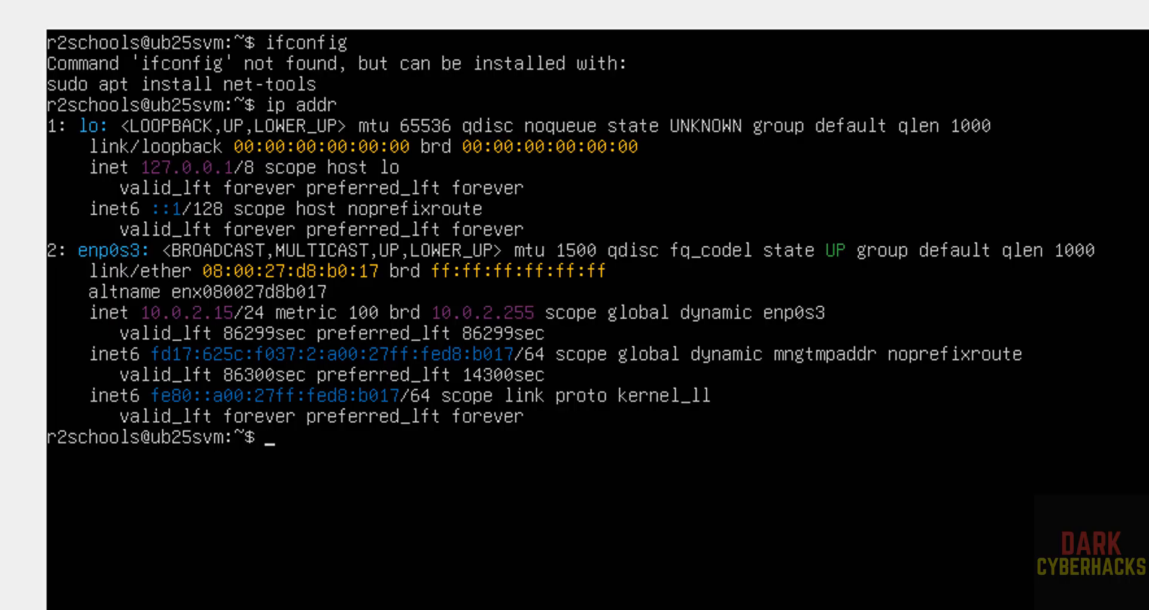
{"action": "type", "text": "sudo appppp"}
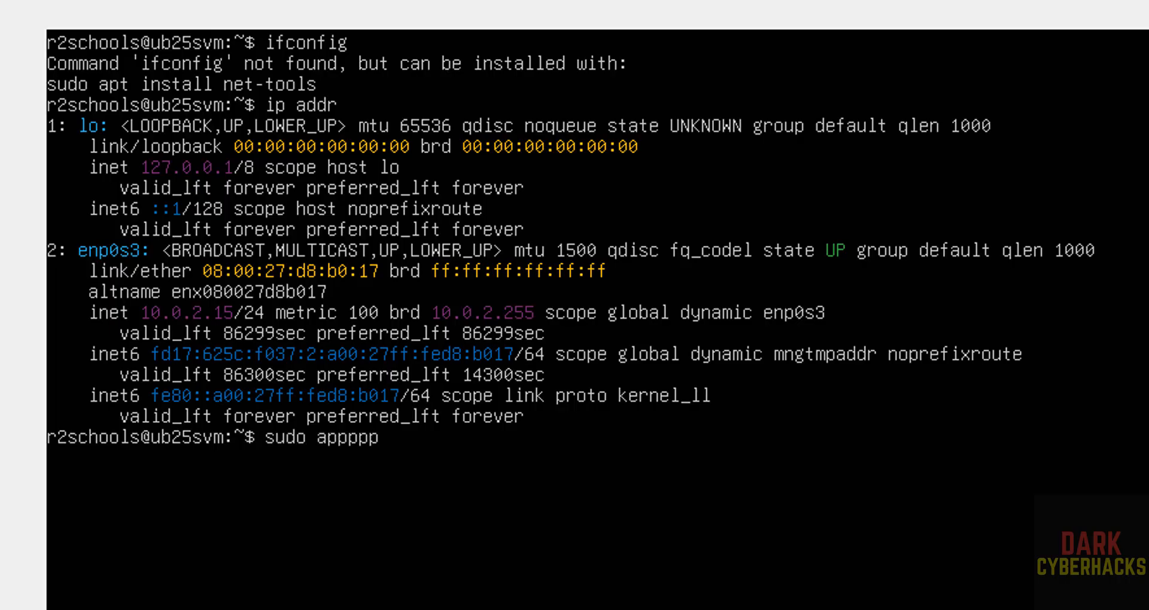
{"action": "key", "text": "BackSpace"}
{"action": "key", "text": "BackSpace"}
{"action": "key", "text": "BackSpace"}
{"action": "type", "text": "t"}
{"action": "key", "text": "BackSpace"}
{"action": "key", "text": "BackSpace"}
{"action": "key", "text": "BackSpace"}
{"action": "type", "text": "t install n"}
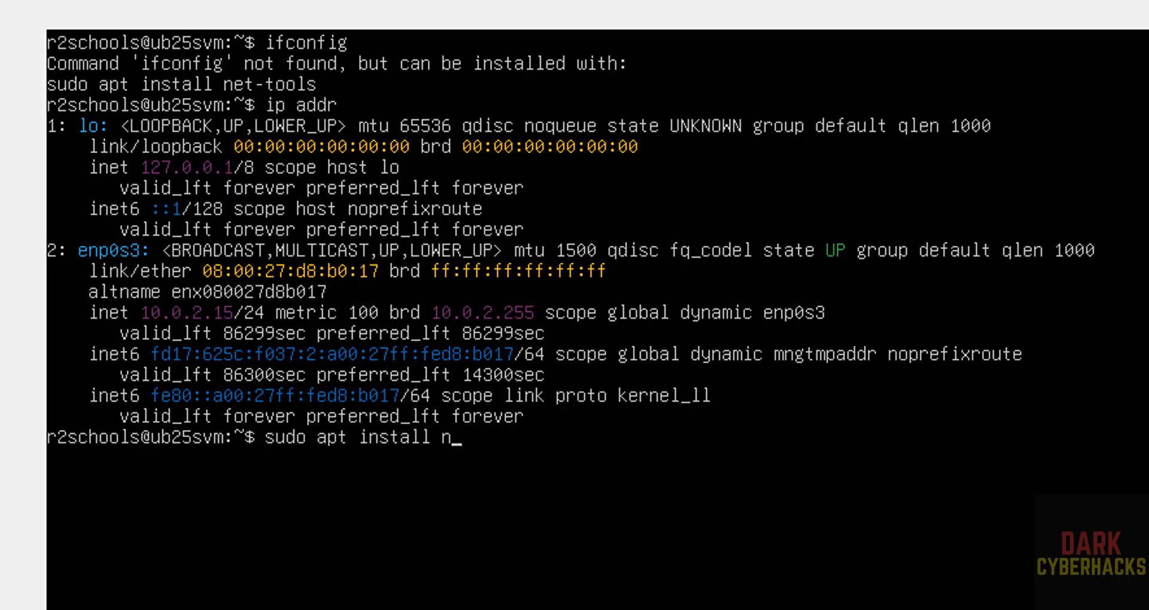
{"action": "type", "text": "et-tools"}
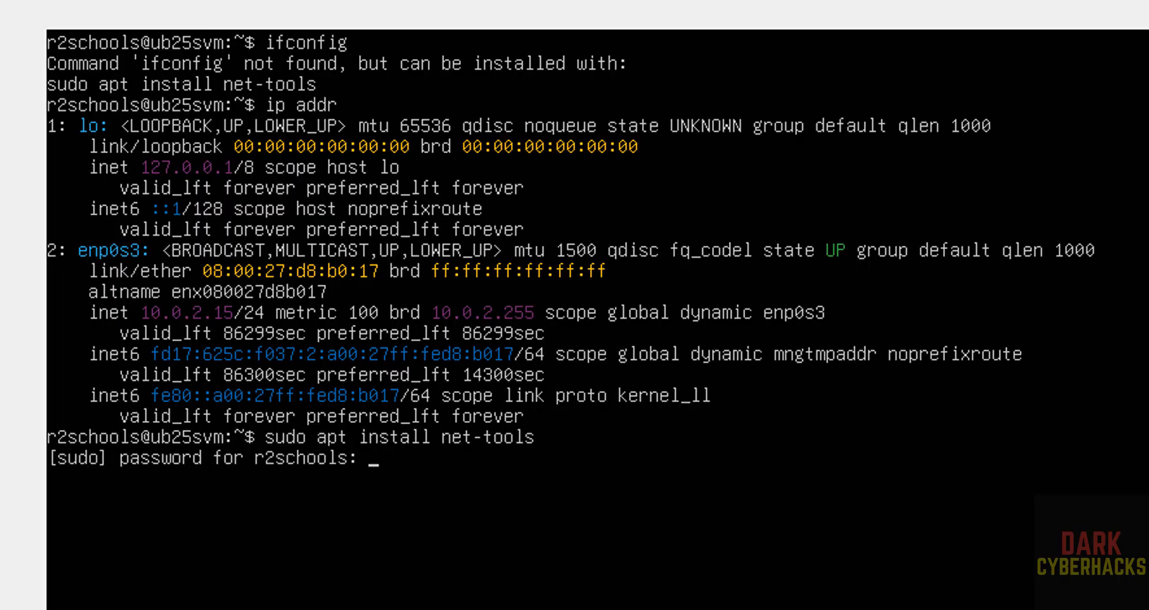
{"action": "key", "text": "Return"}
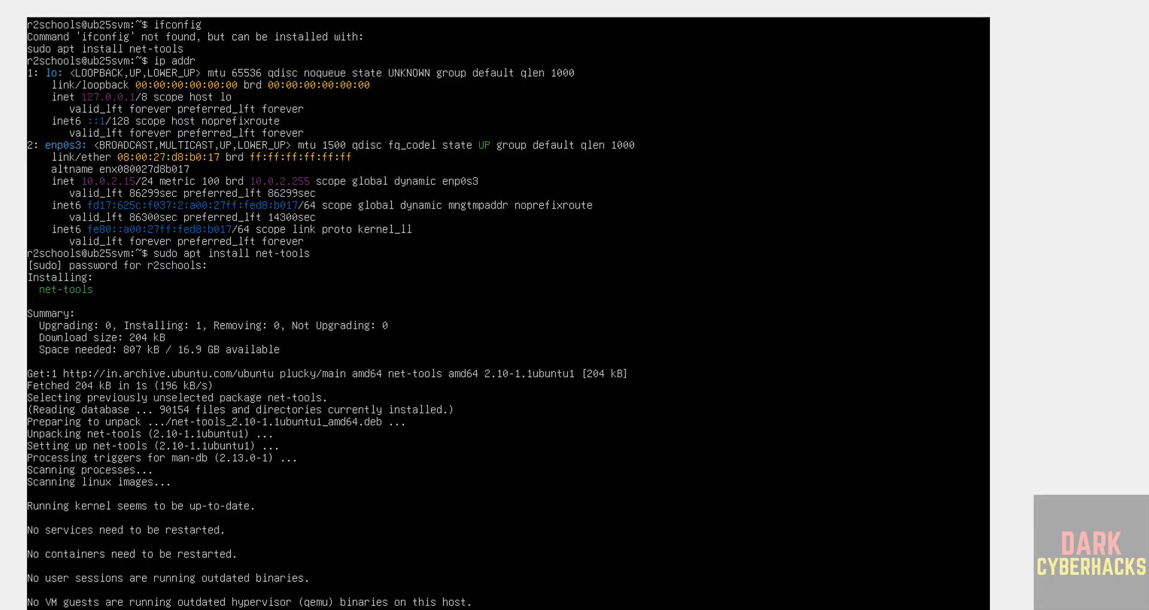
{"action": "key", "text": "Return"}
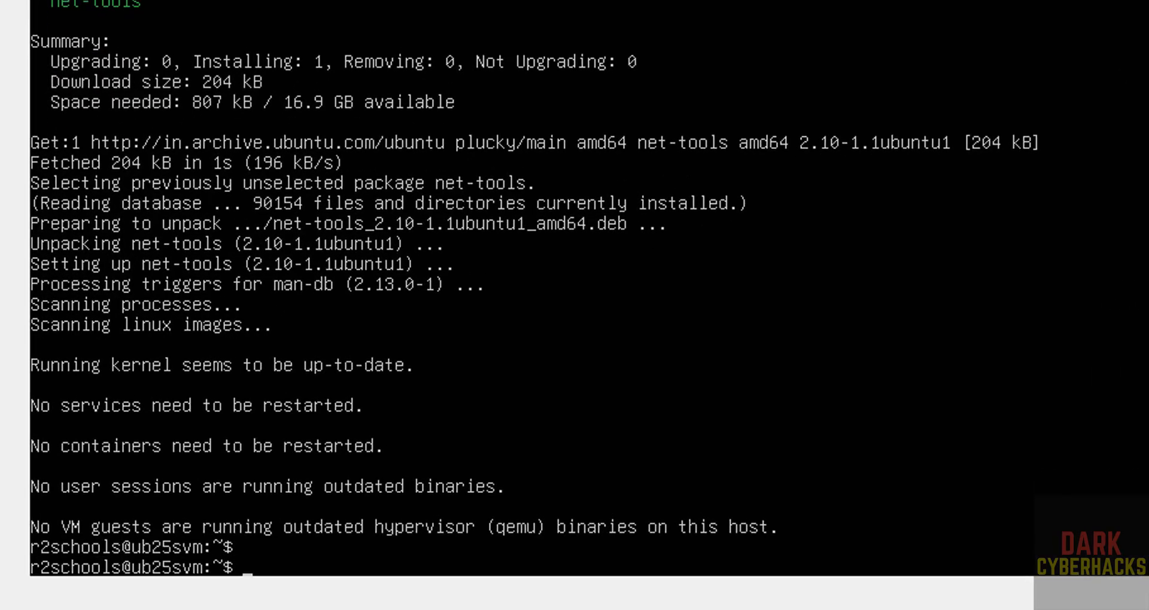
{"action": "key", "text": "ctrl+l"}
- Run ifconfig to list enp0s3 at 10.0.2.15 and lo, then clear the screen
{"action": "type", "text": "ifoc"}
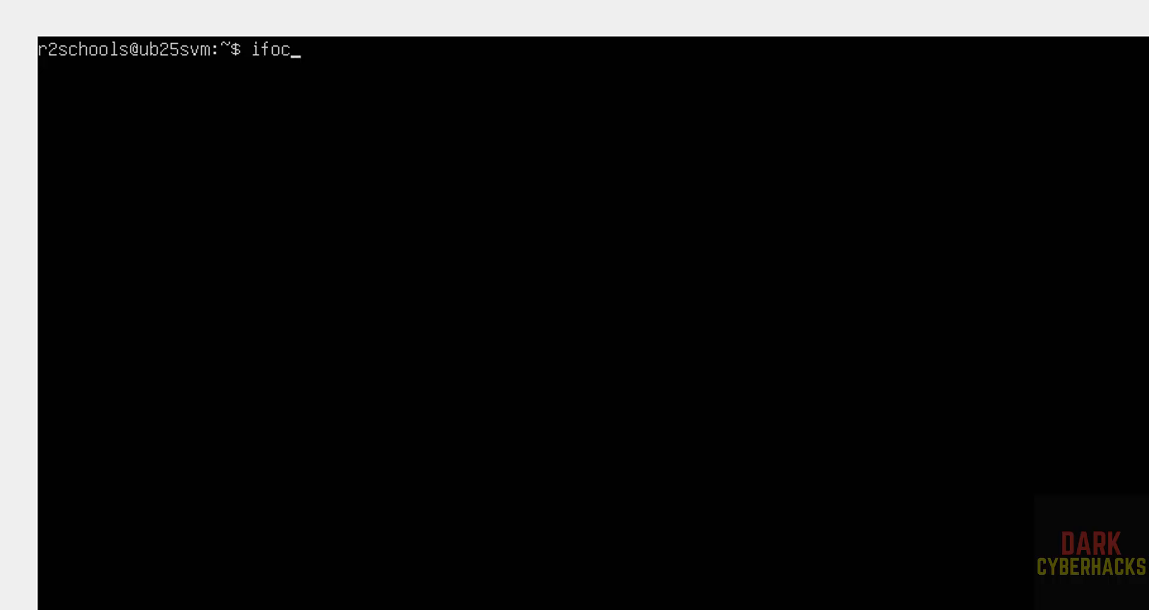
{"action": "type", "text": "nifg"}
{"action": "key", "text": "BackSpace"}
{"action": "key", "text": "BackSpace"}
{"action": "key", "text": "BackSpace"}
{"action": "key", "text": "BackSpace"}
{"action": "key", "text": "BackSpace"}
{"action": "key", "text": "BackSpace"}
{"action": "type", "text": "conf"}
{"action": "key", "text": "BackSpace"}
{"action": "type", "text": "nfig"}
{"action": "key", "text": "Return"}
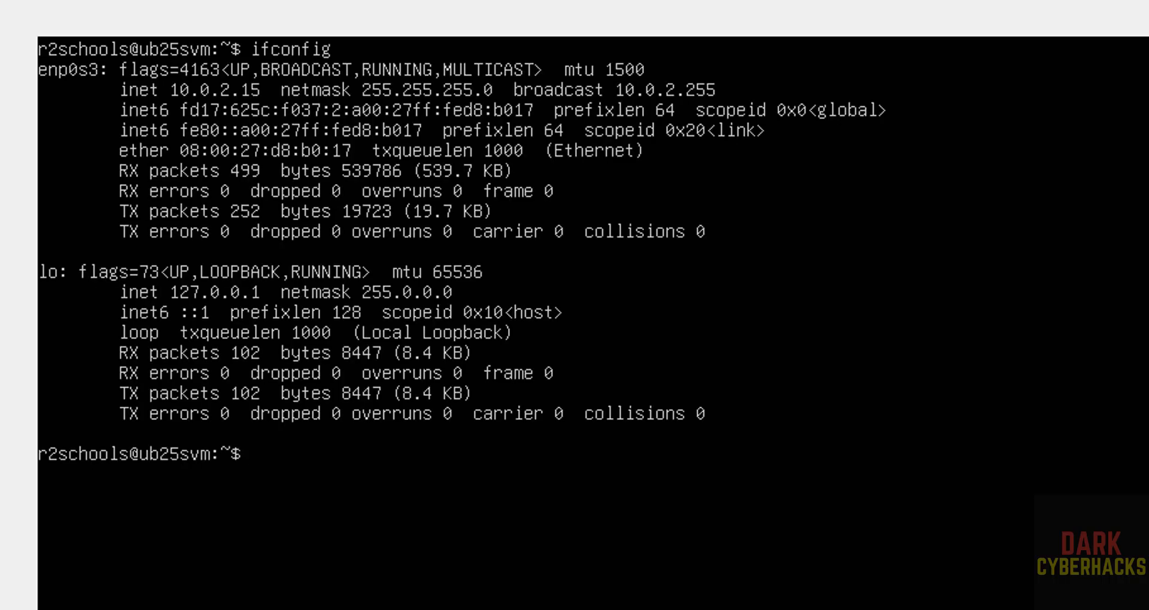
{"action": "key", "text": "ctrl+l"}
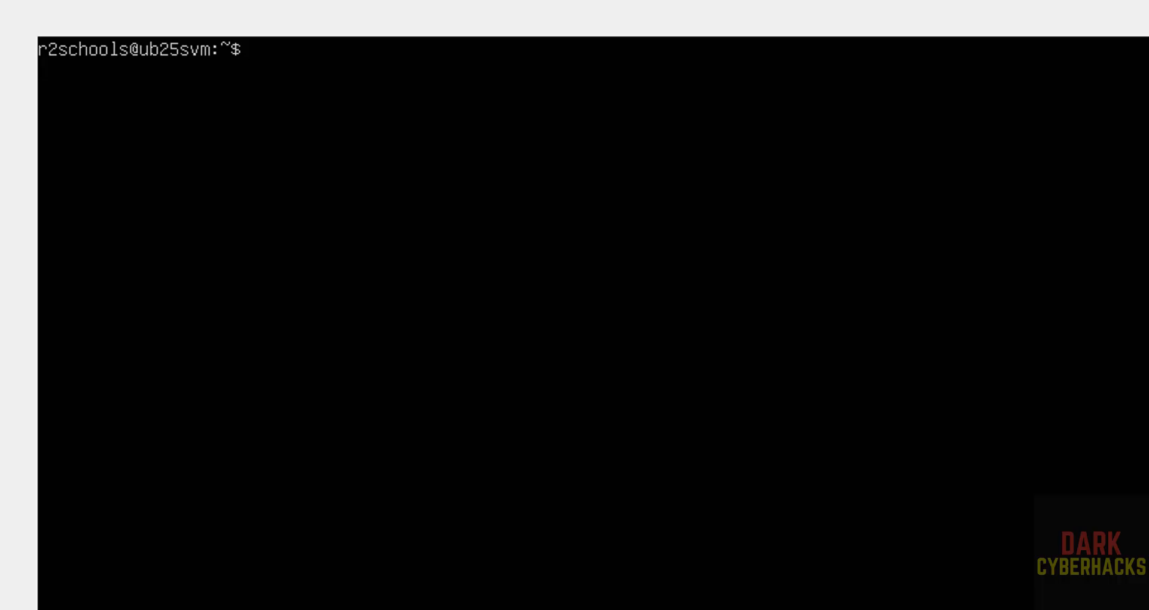
- Display /etc/os-release with more to confirm Ubuntu 25.04 (Plucky Puffin)
{"action": "type", "text": "more "}
{"action": "type", "text": "e"}
{"action": "key", "text": "BackSpace"}
{"action": "key", "text": "BackSpace"}
{"action": "type", "text": "/"}
{"action": "key", "text": "BackSpace"}
{"action": "type", "text": "/etc/os"}
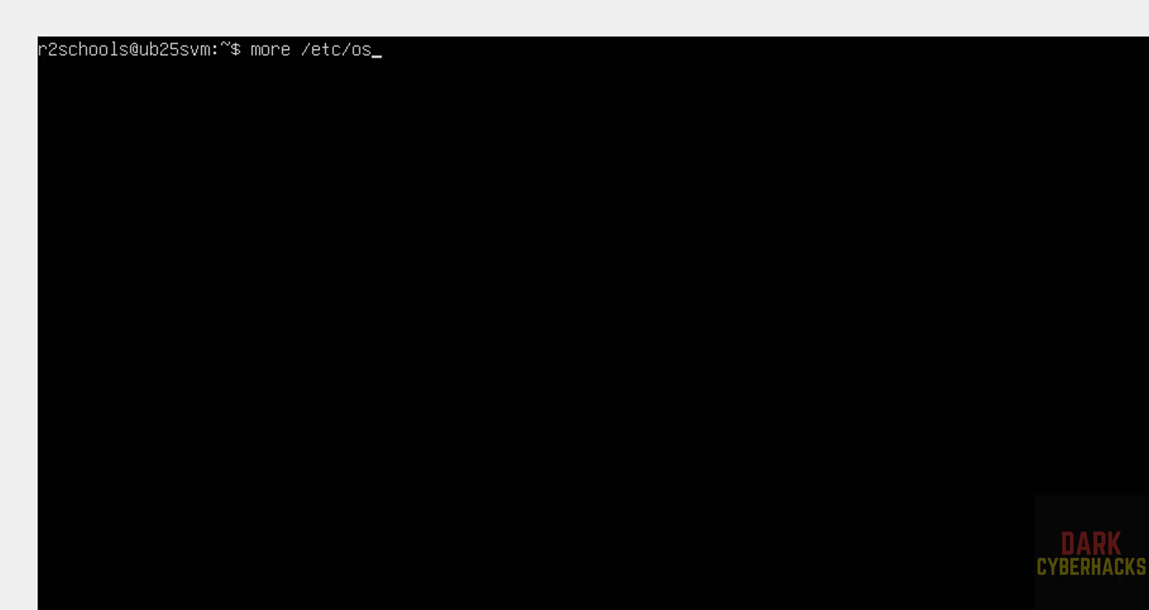
{"action": "type", "text": "-release"}
{"action": "key", "text": "Return"}
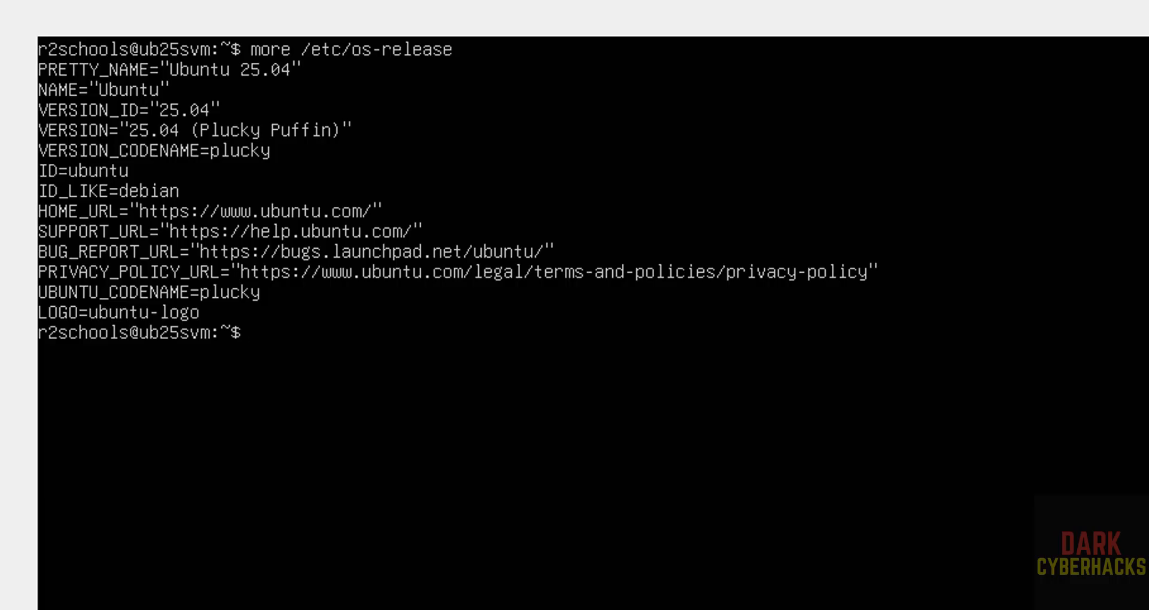
- Clear the screen and run sudo apt update && sudo apt upgrade
{"action": "key", "text": "ctrl+l"}
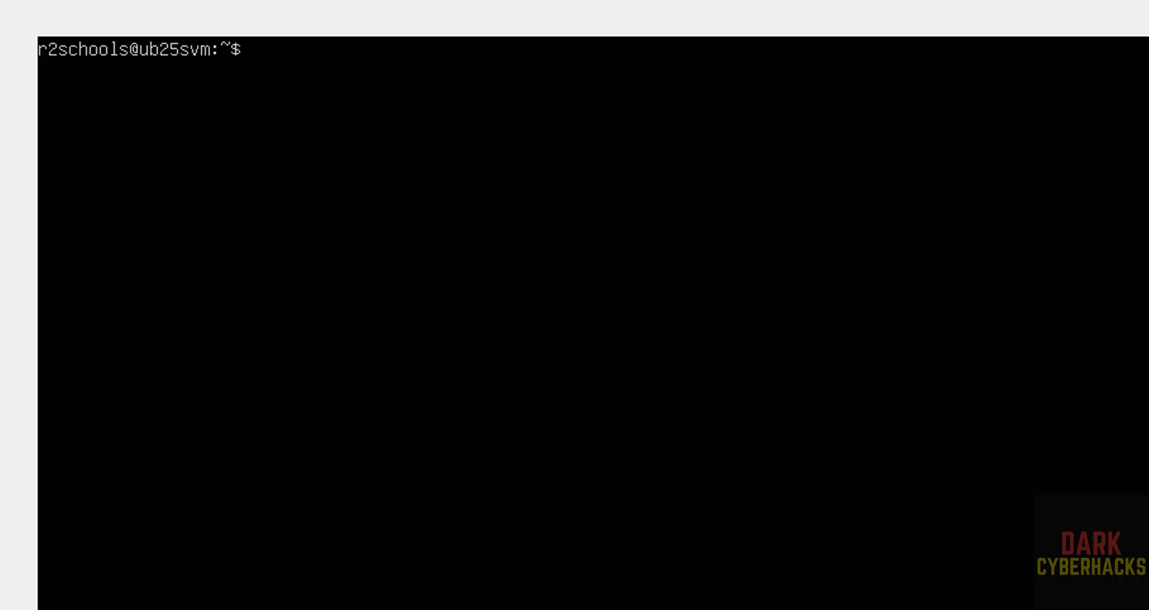
{"action": "type", "text": "sudo apt update"}
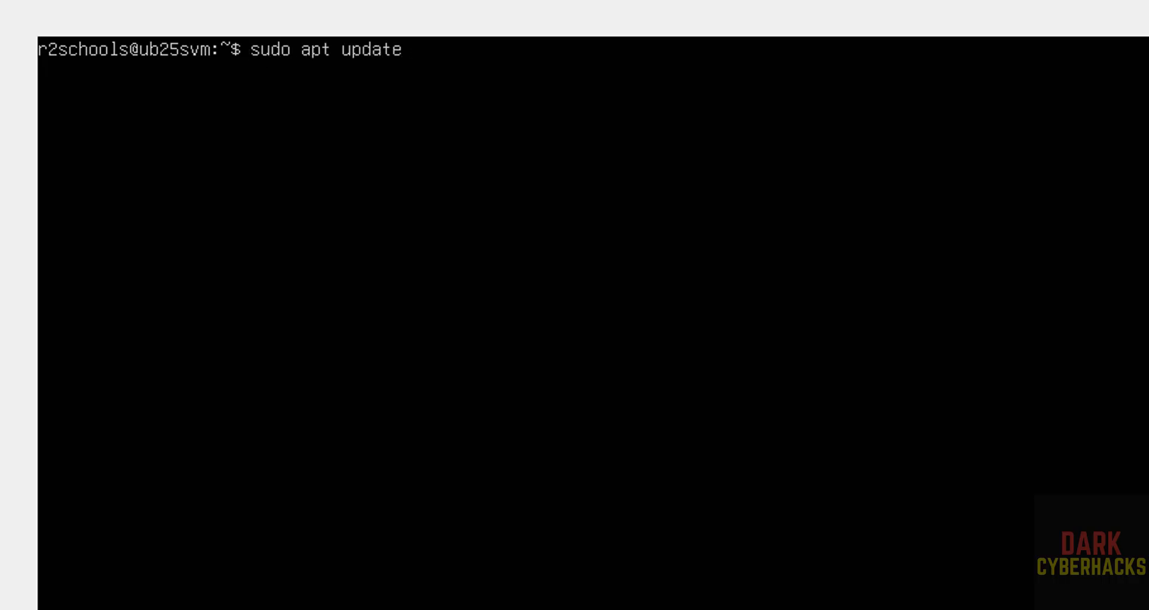
{"action": "type", "text": " && sudo ap"}
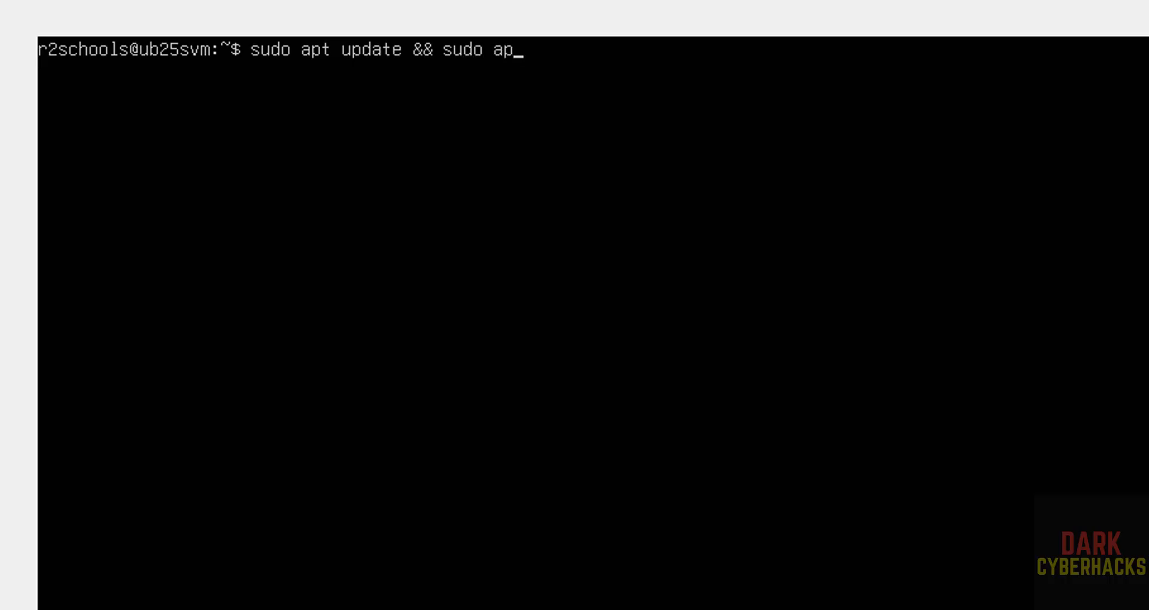
{"action": "type", "text": "t upgrade"}
{"action": "key", "text": "Return"}
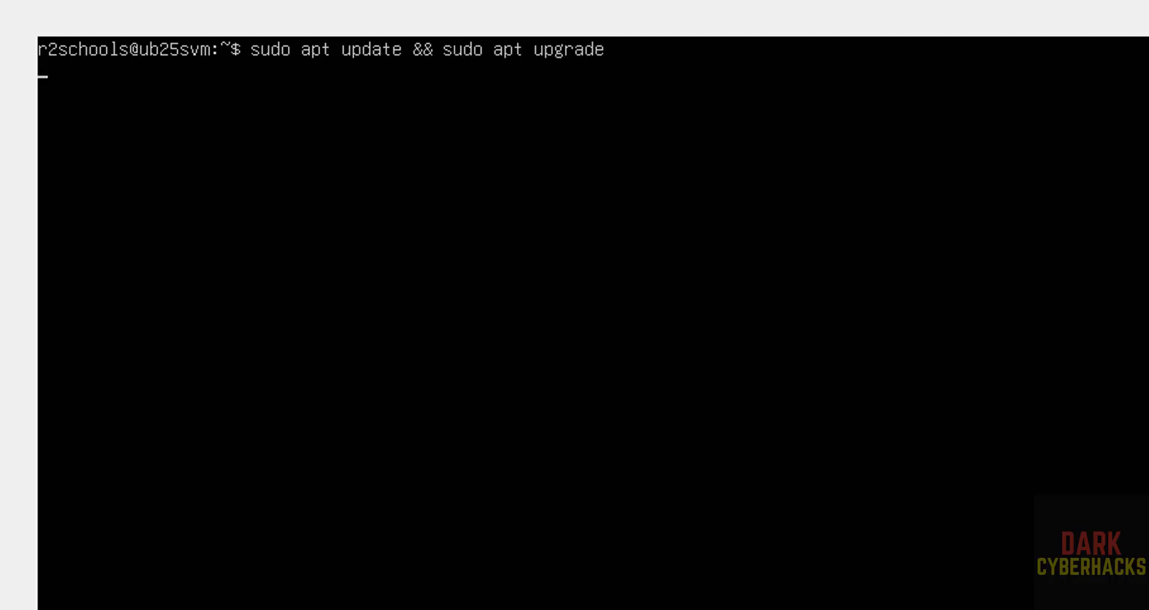